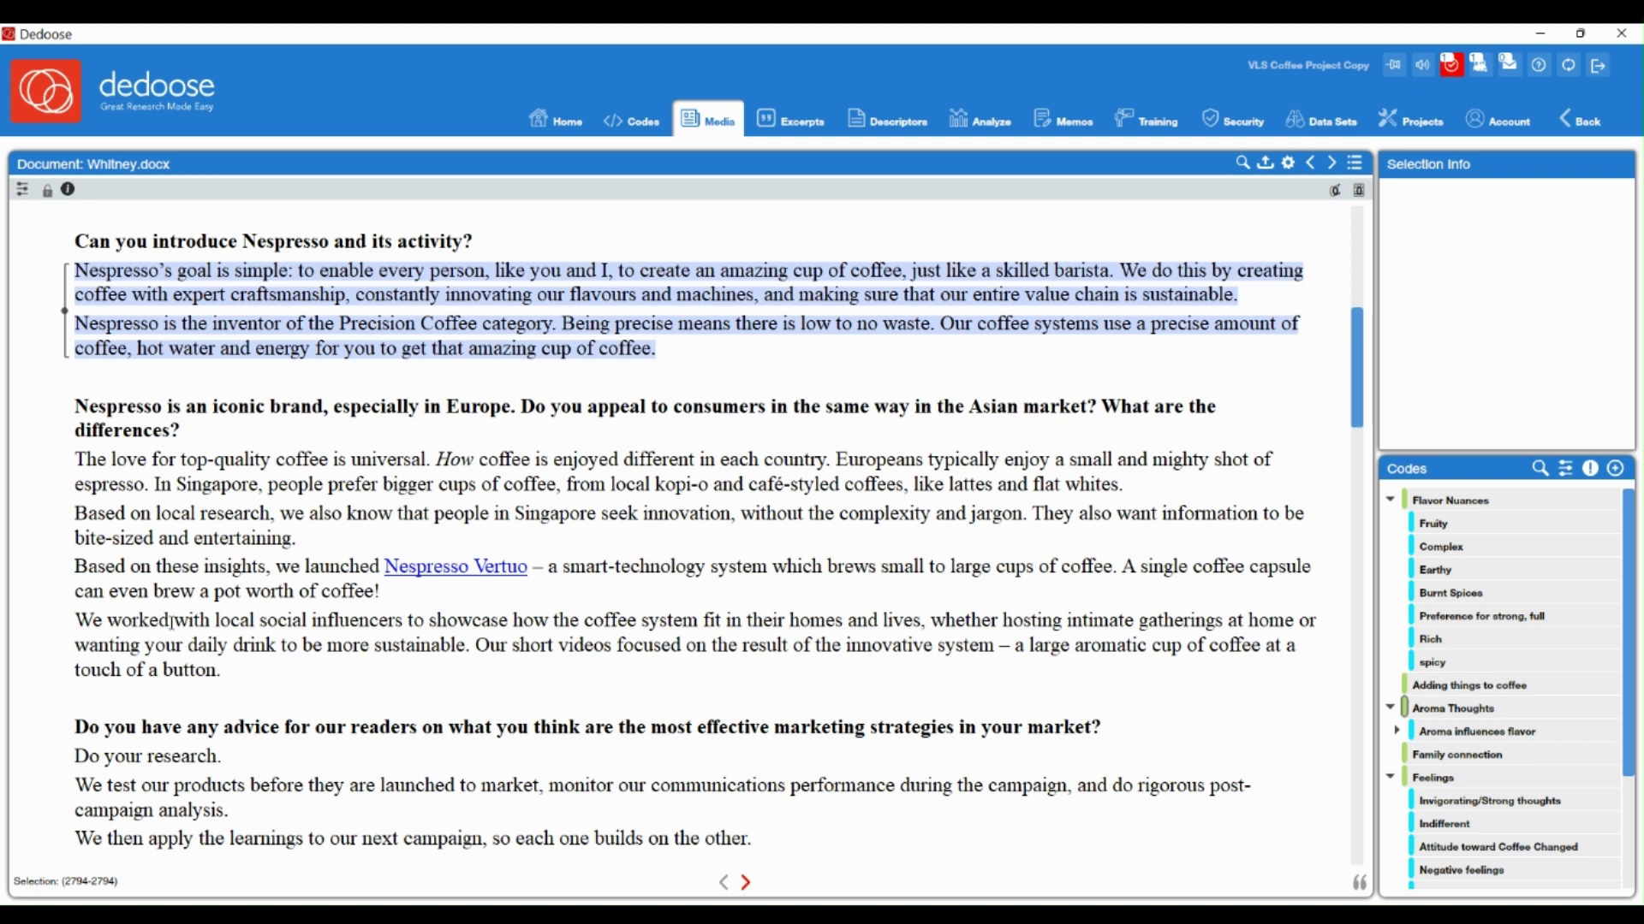
# - Code the two paragraphs starting 'The love for top-quality coffee' as Earthy and Aroma Thoughts
pyautogui.moveTo(78, 458); pyautogui.dragTo(305, 536)
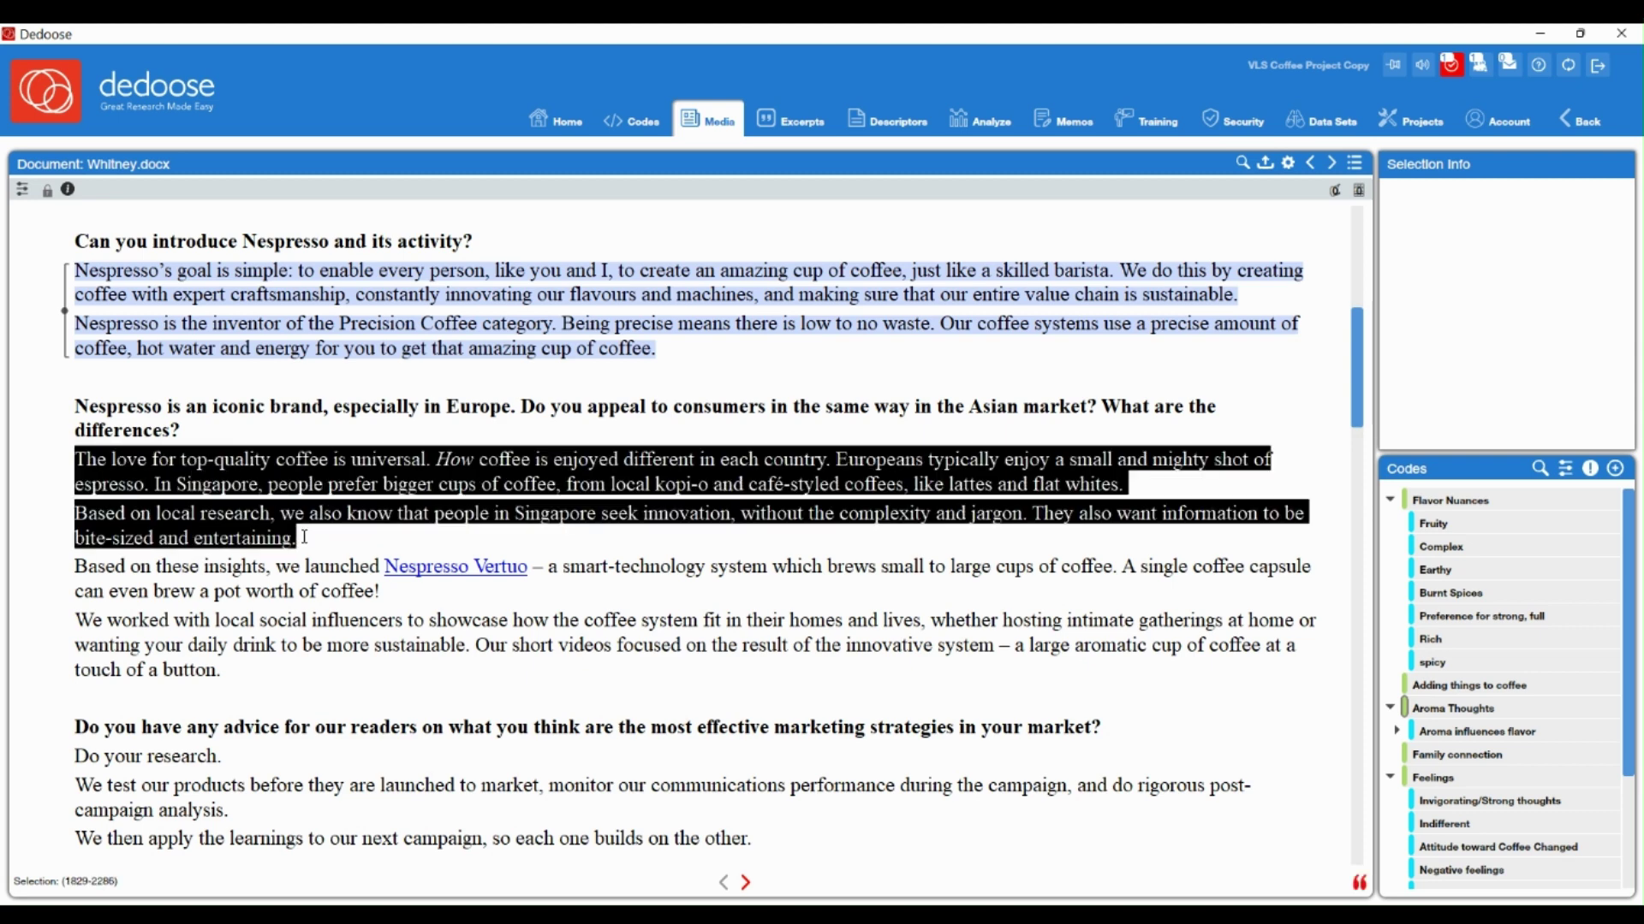
pyautogui.doubleClick(1484, 575)
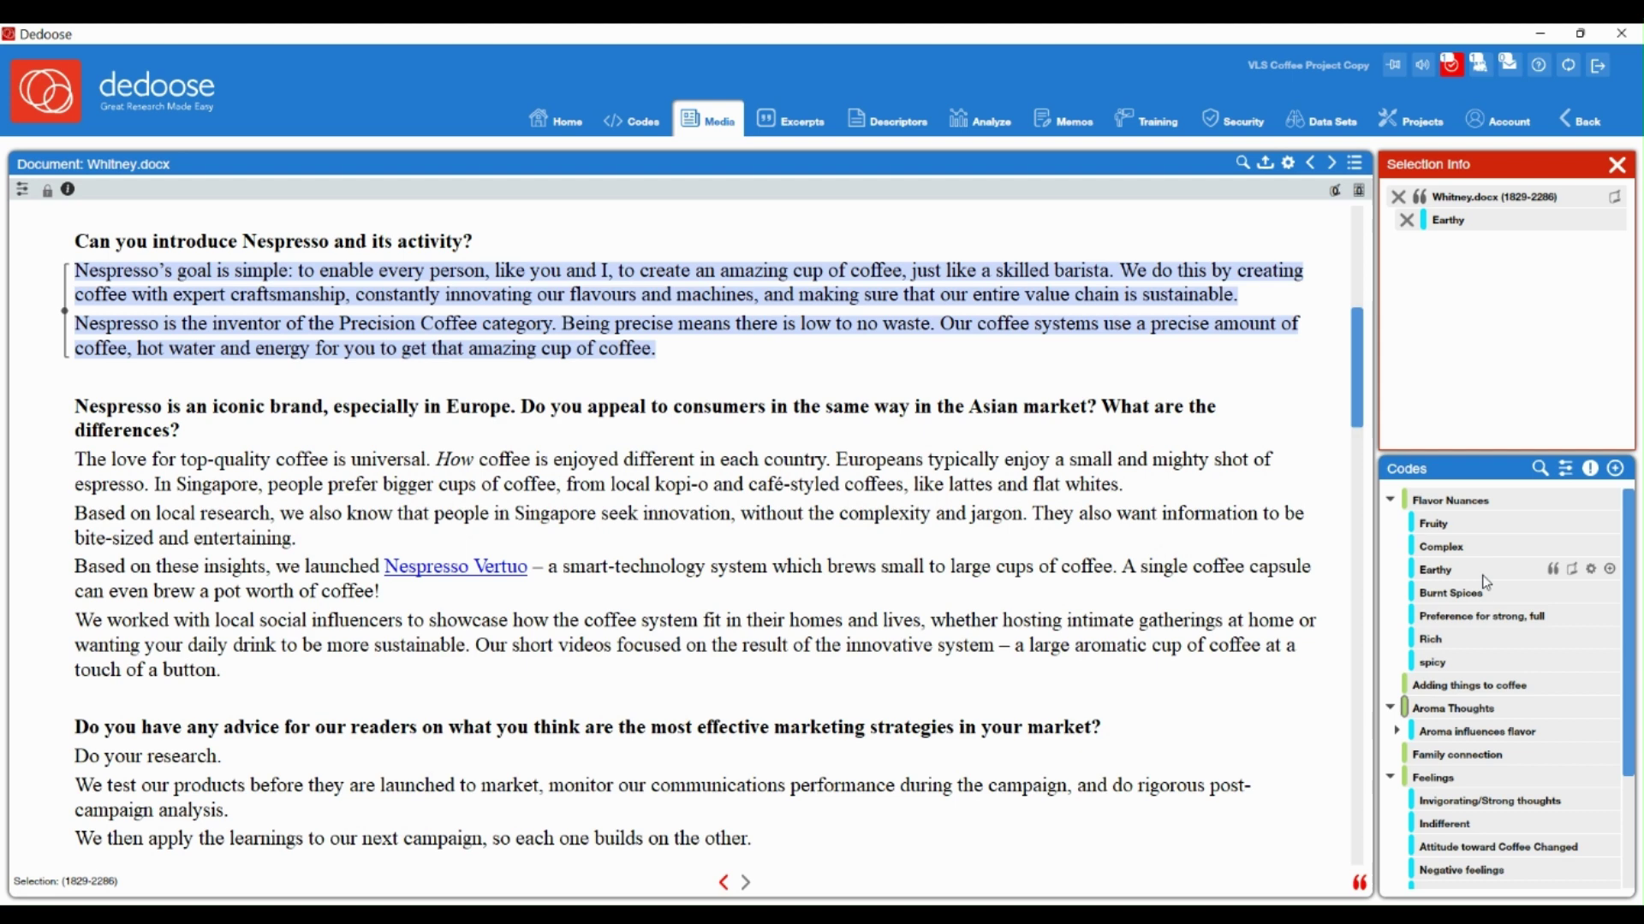
pyautogui.doubleClick(1472, 708)
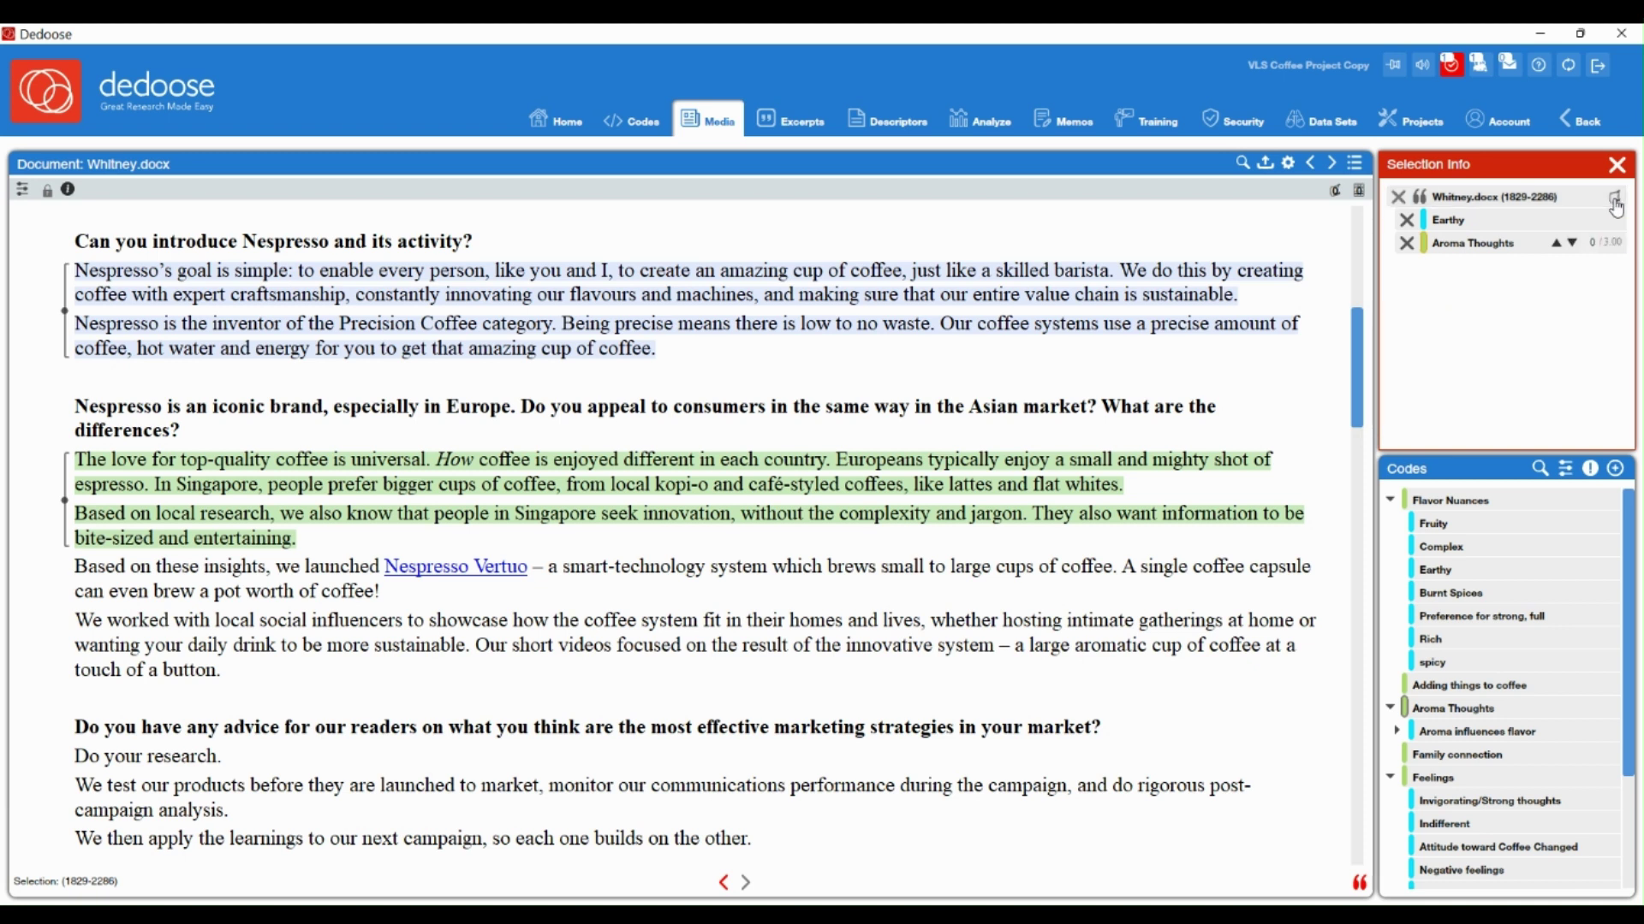
# - Save a Code development memo titled 'test', reading 'brilliant thoughts...', onto the new excerpt
pyautogui.click(1614, 199)
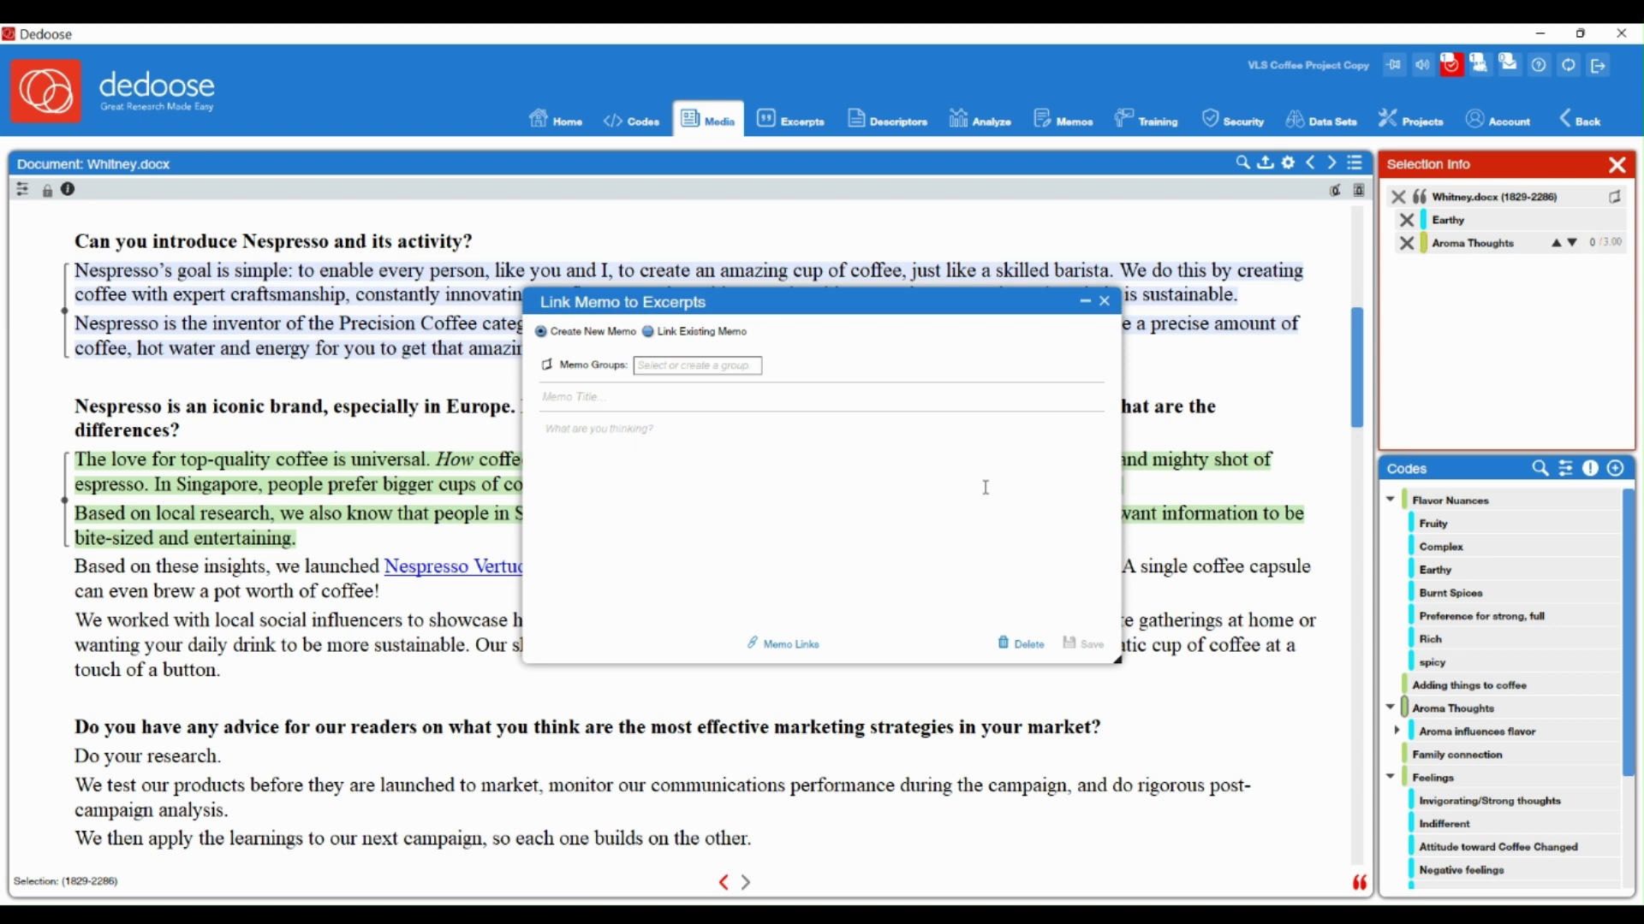
pyautogui.click(670, 401)
pyautogui.write('test')
pyautogui.press('Tab')
pyautogui.write('brilliant thoughts...')
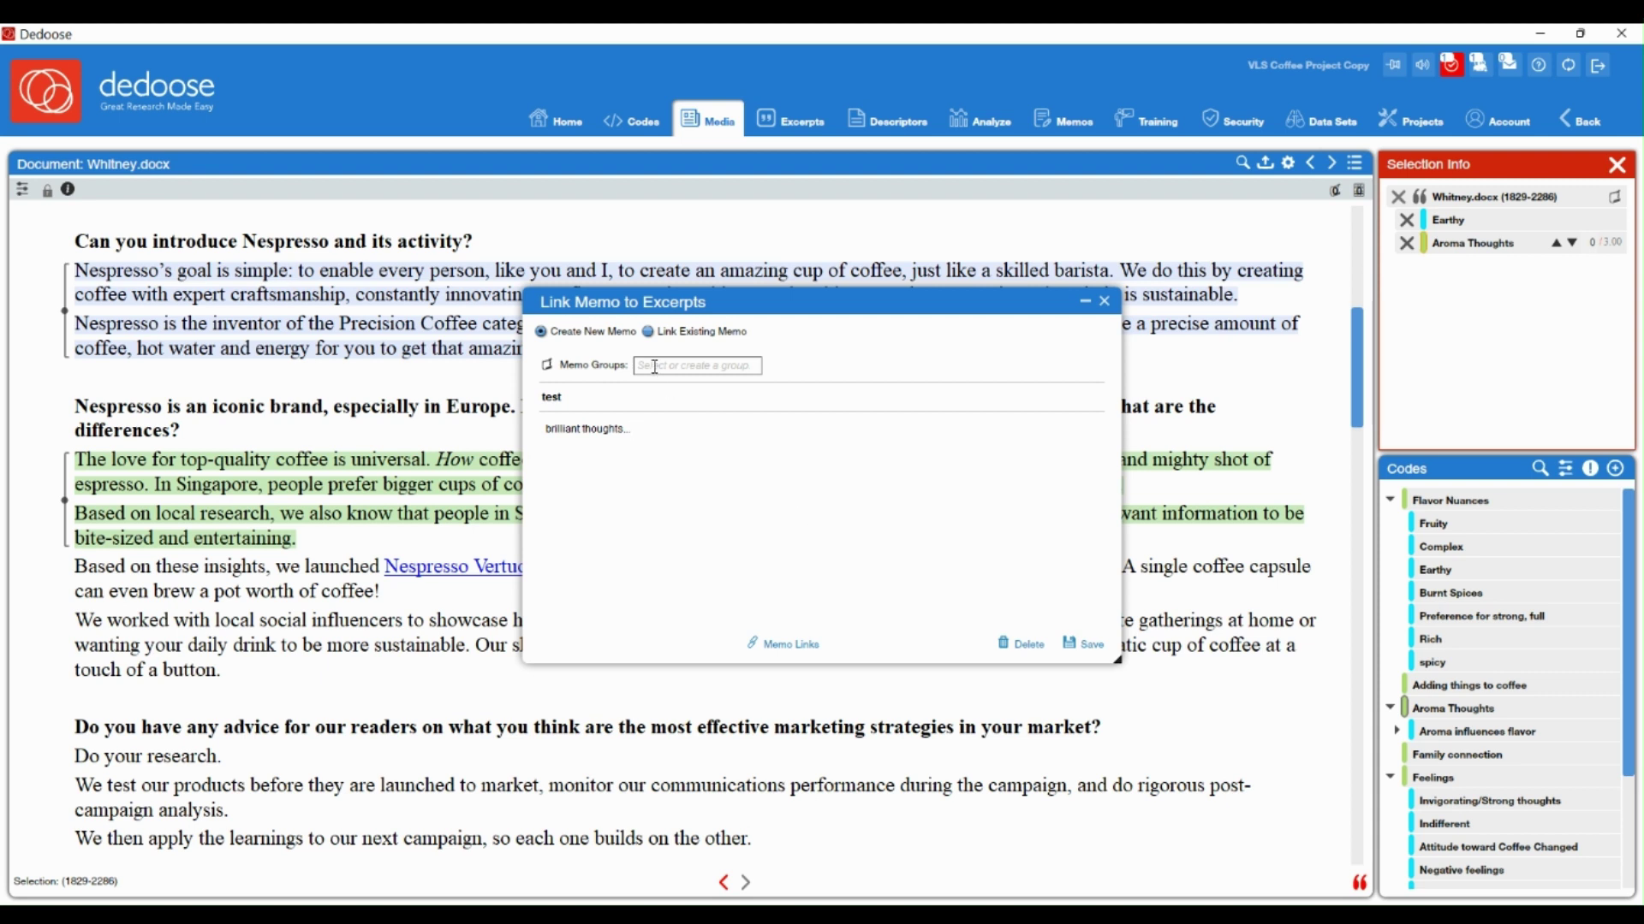
pyautogui.click(741, 366)
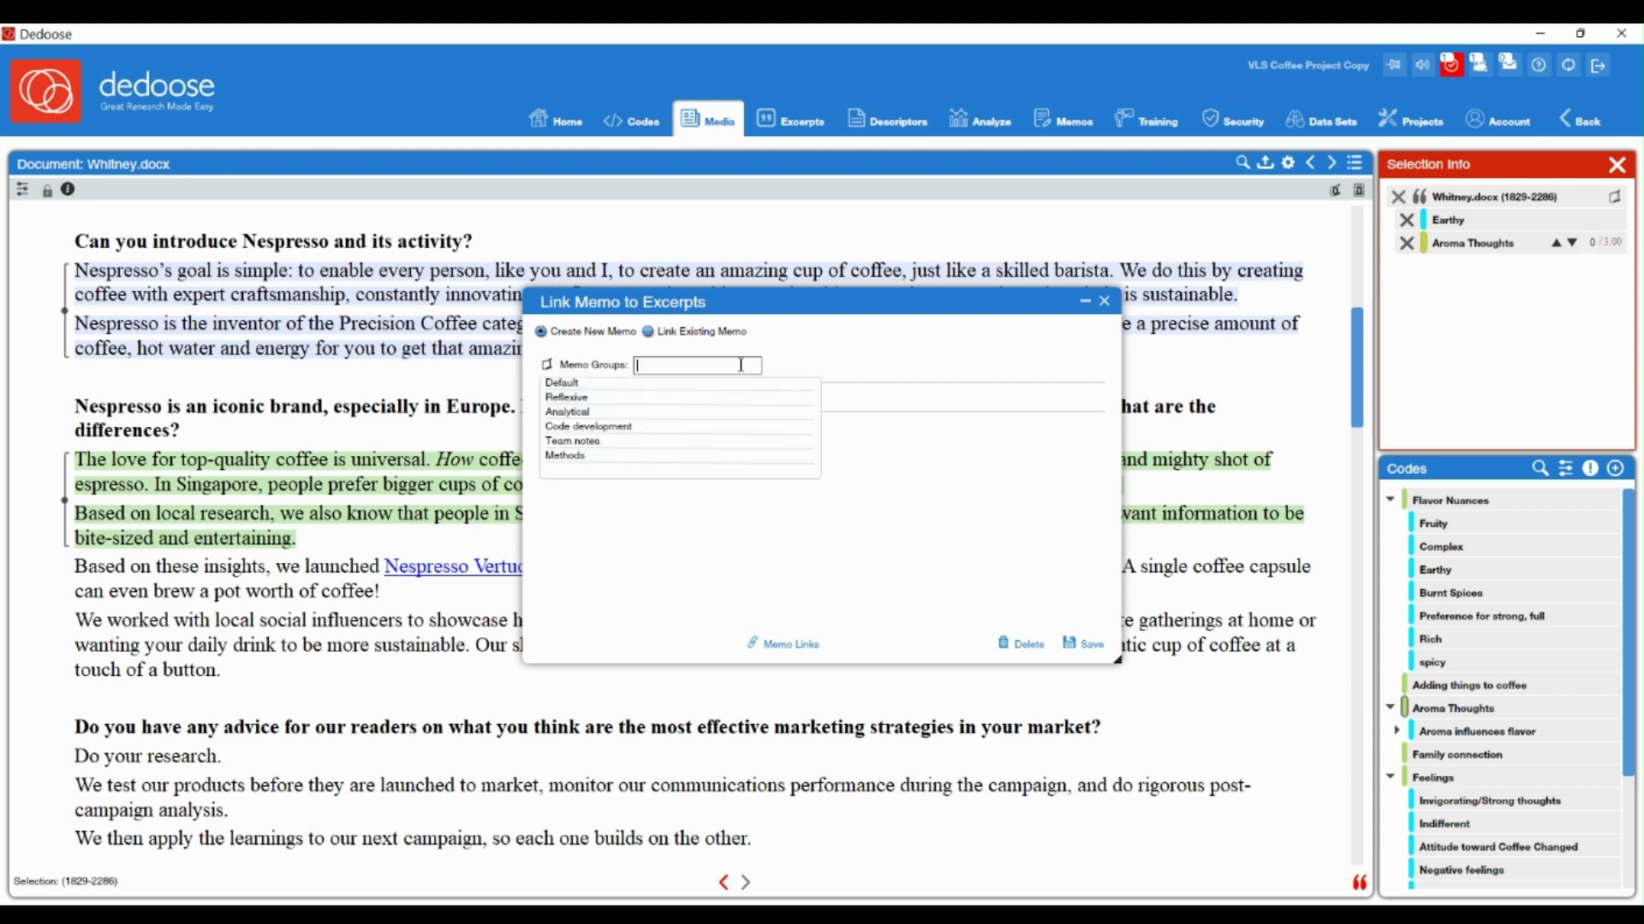
pyautogui.click(620, 430)
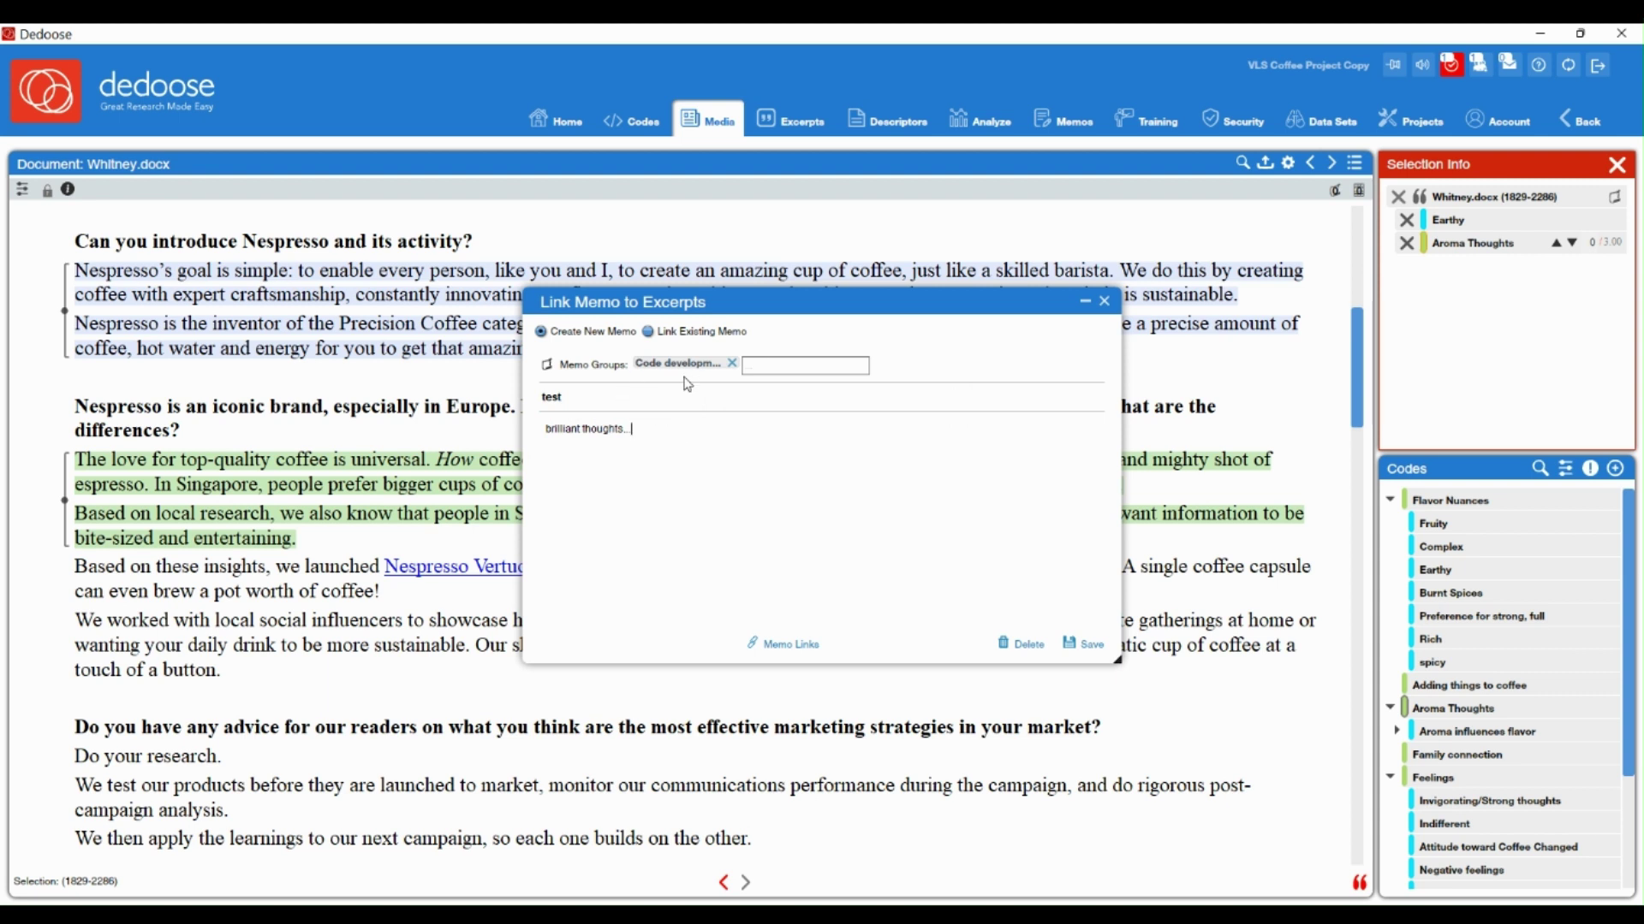
pyautogui.click(1085, 644)
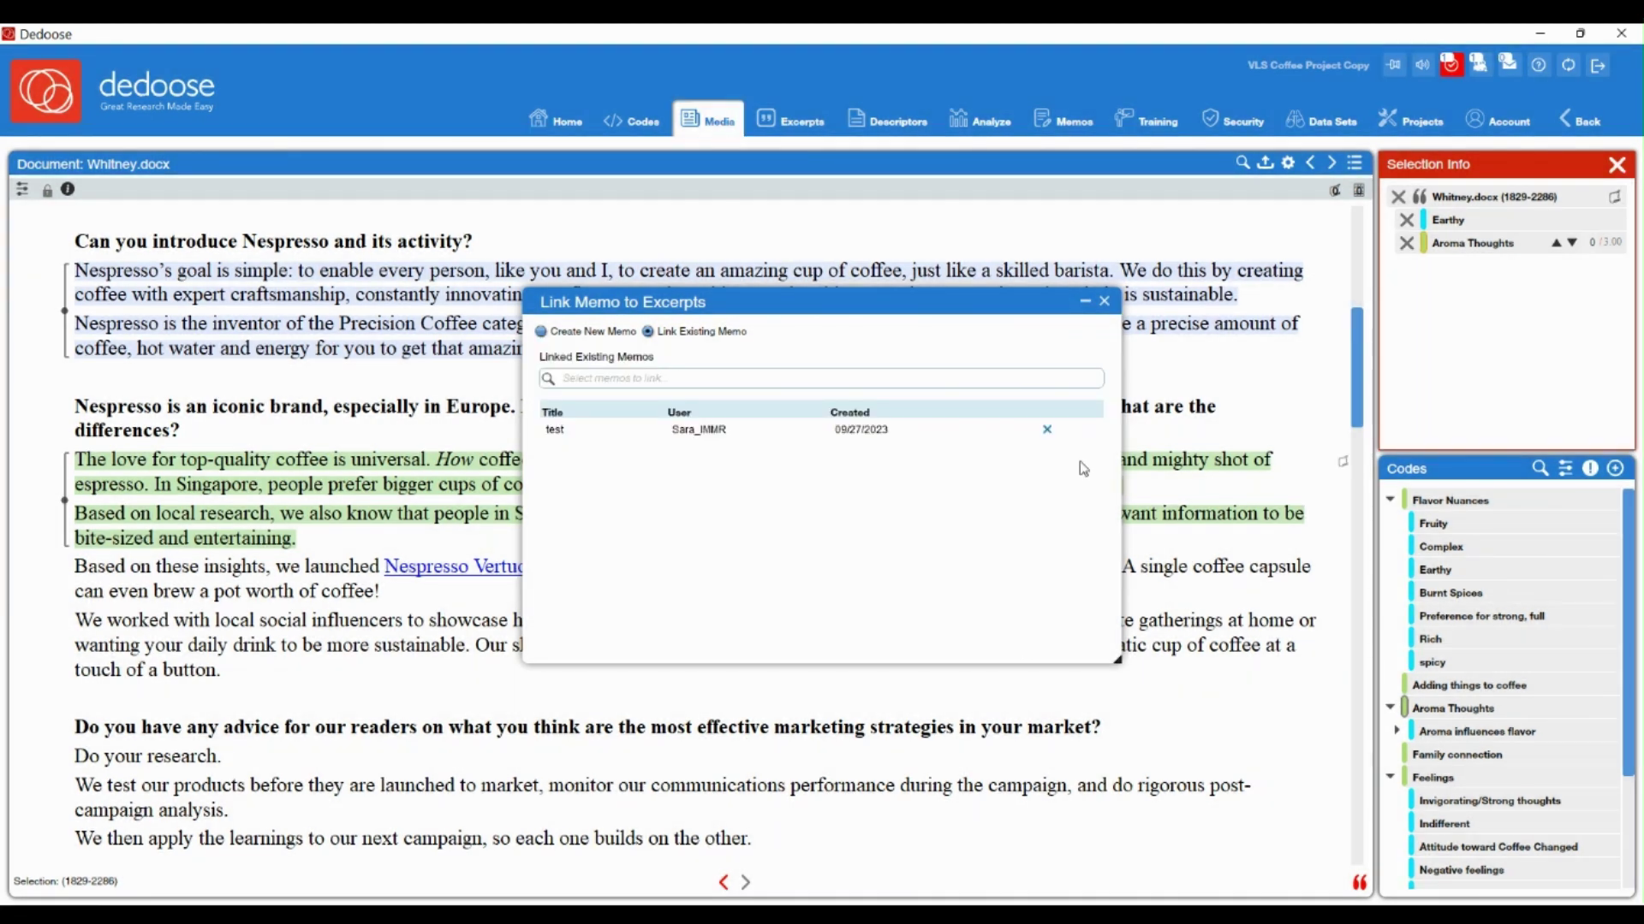
pyautogui.click(1105, 301)
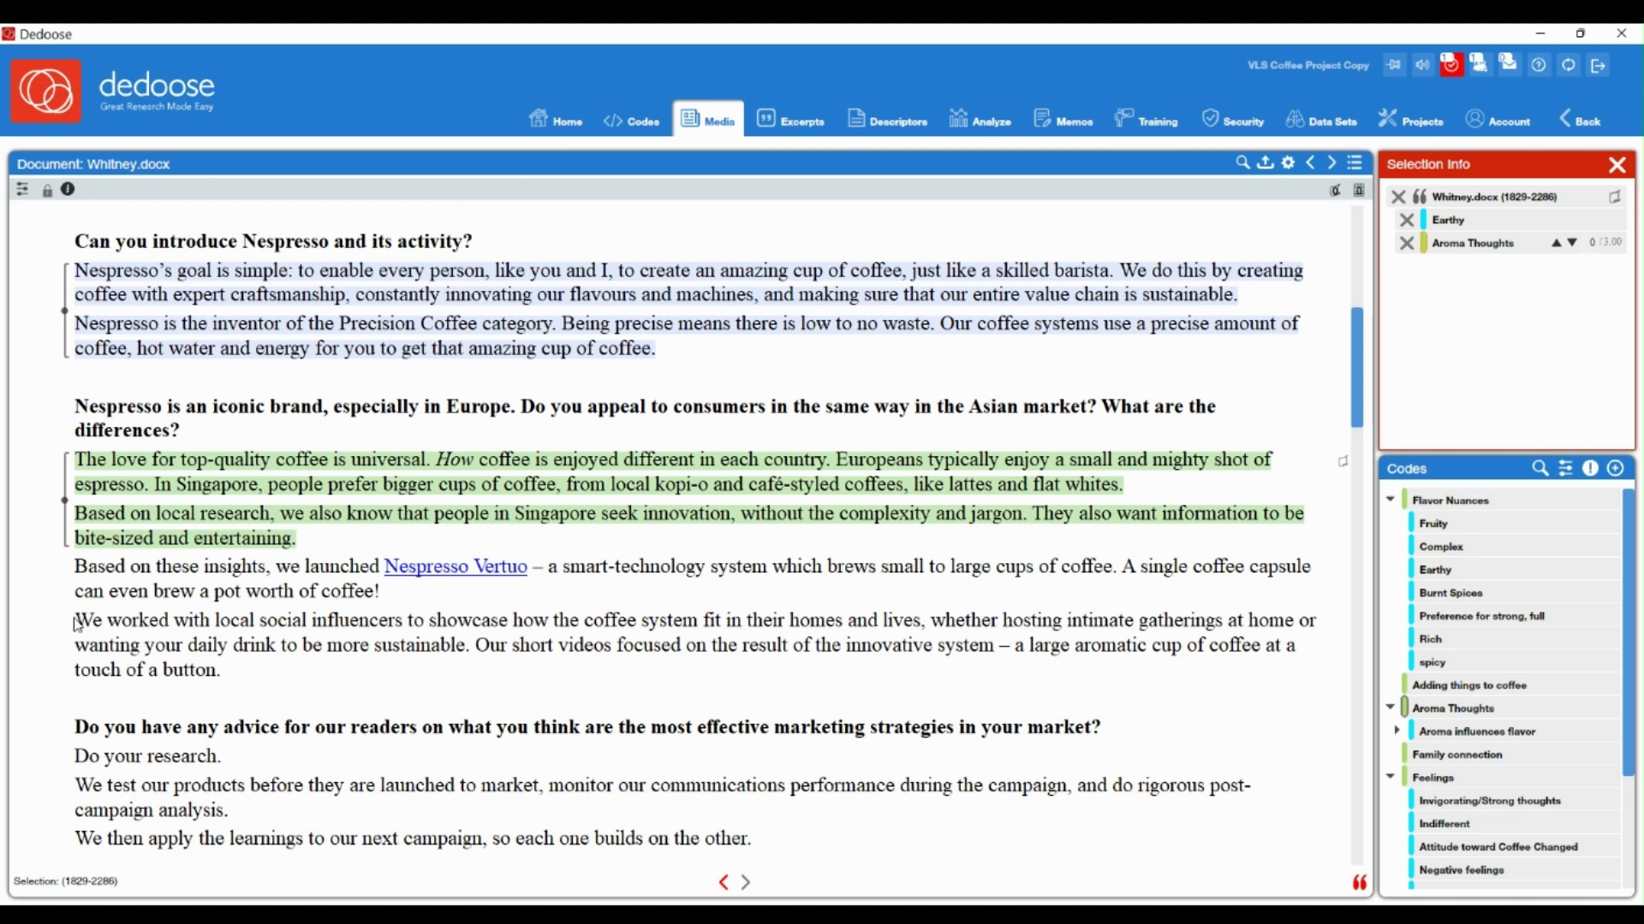
# - Excerpt the 'We worked with local social influencers' paragraph with Ctrl+M, dismissing the memo dialog unsaved
pyautogui.moveTo(76, 620); pyautogui.dragTo(237, 668)
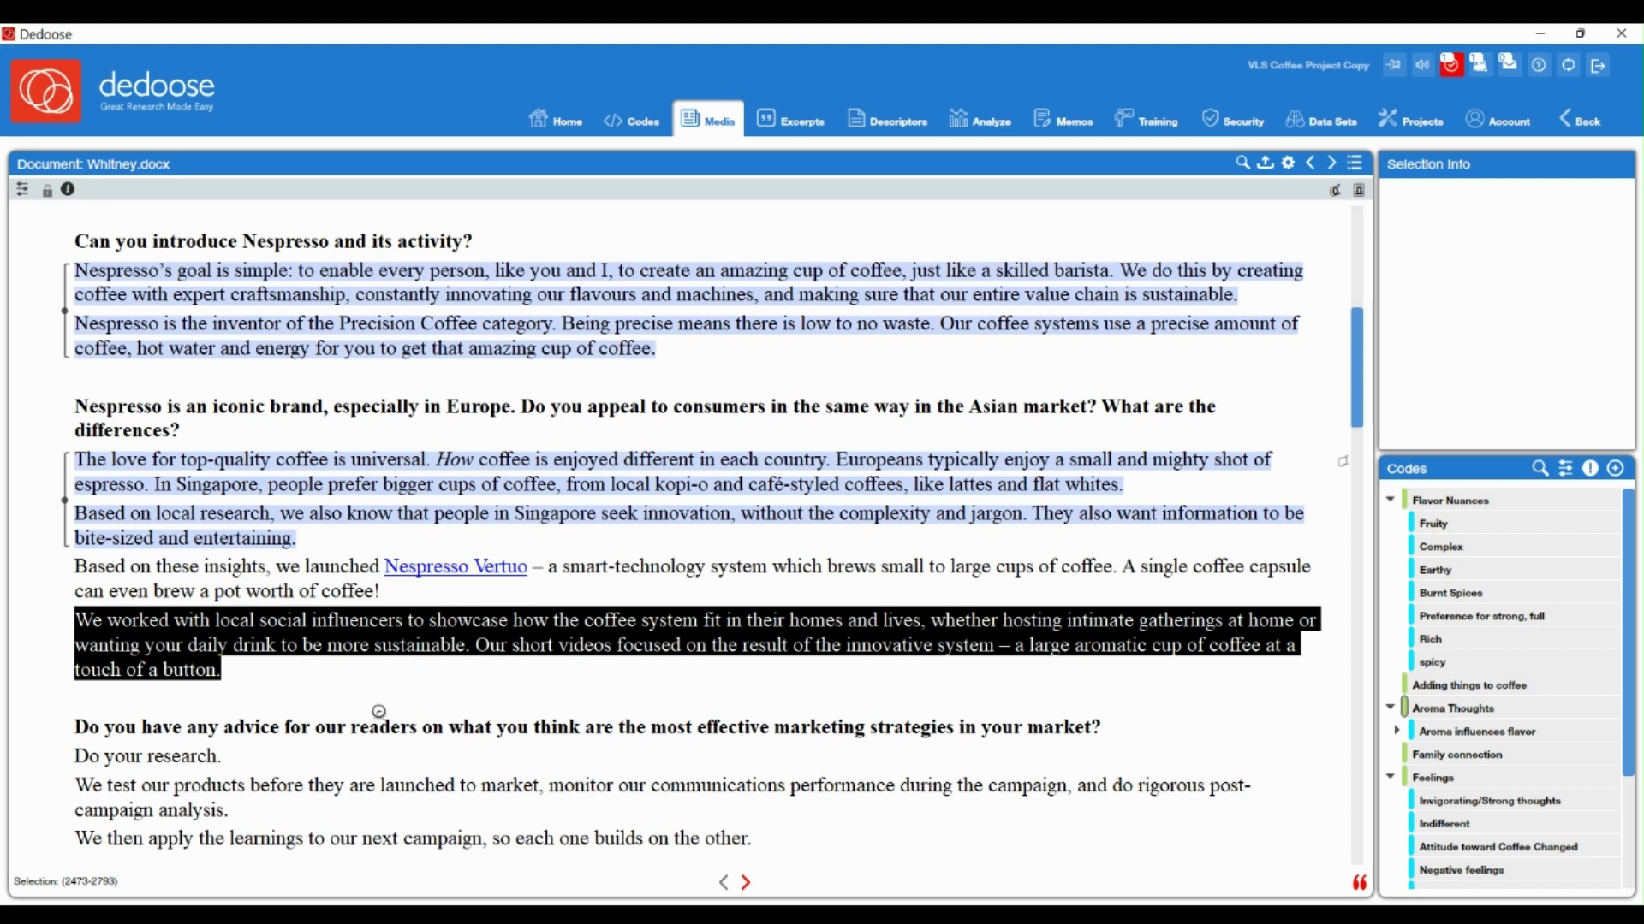
pyautogui.hotkey('ctrl', 'm')
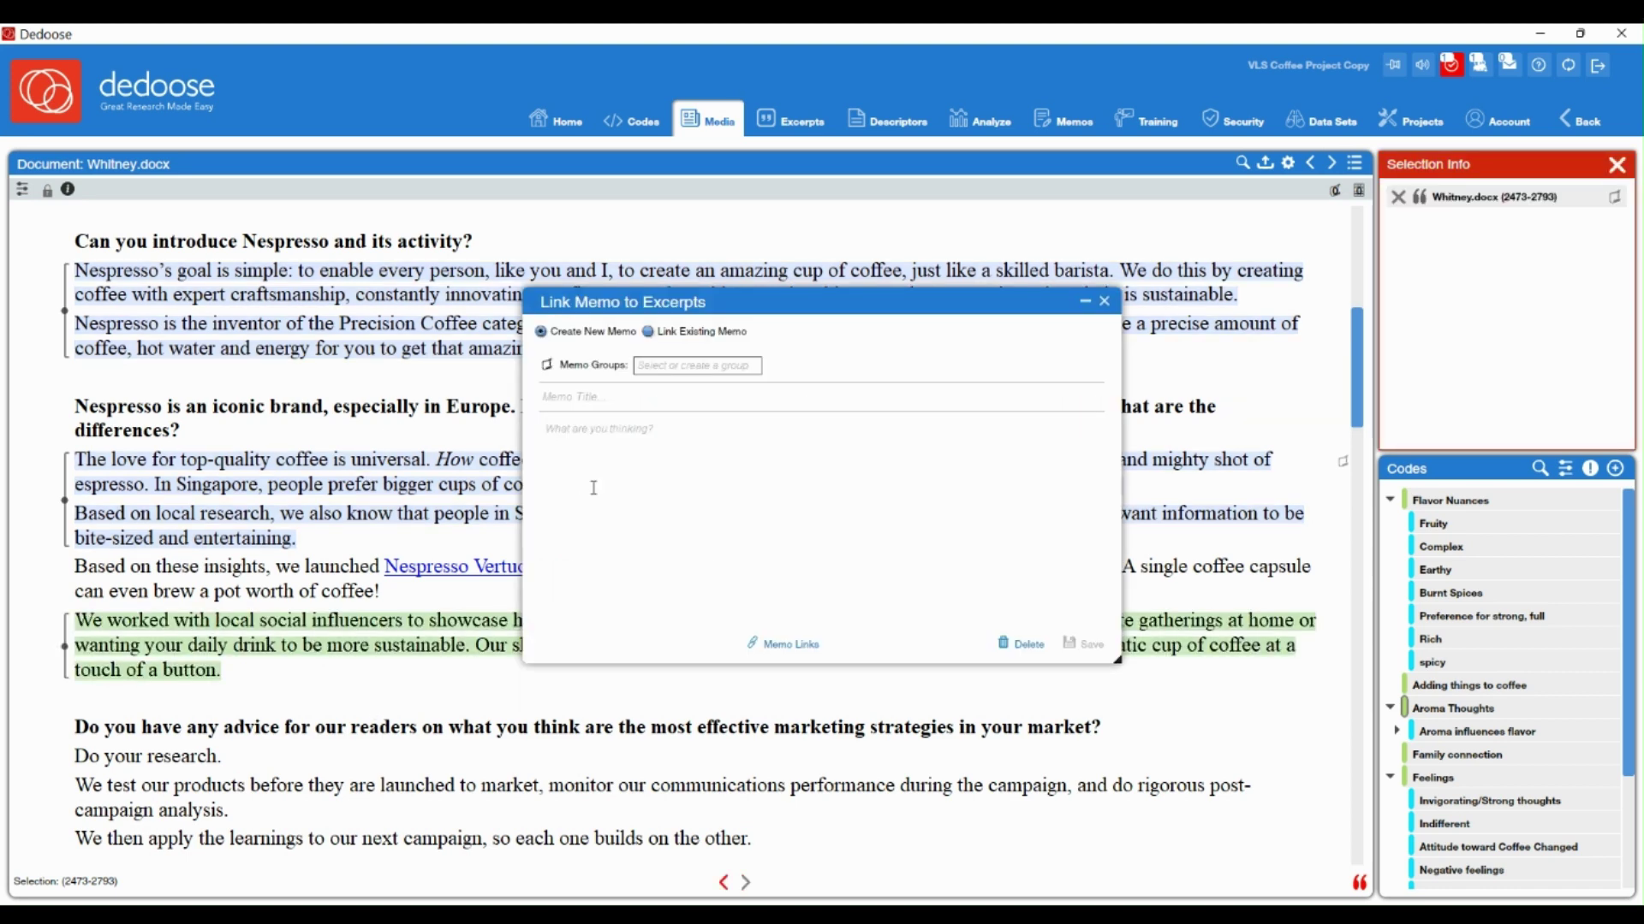
pyautogui.click(612, 402)
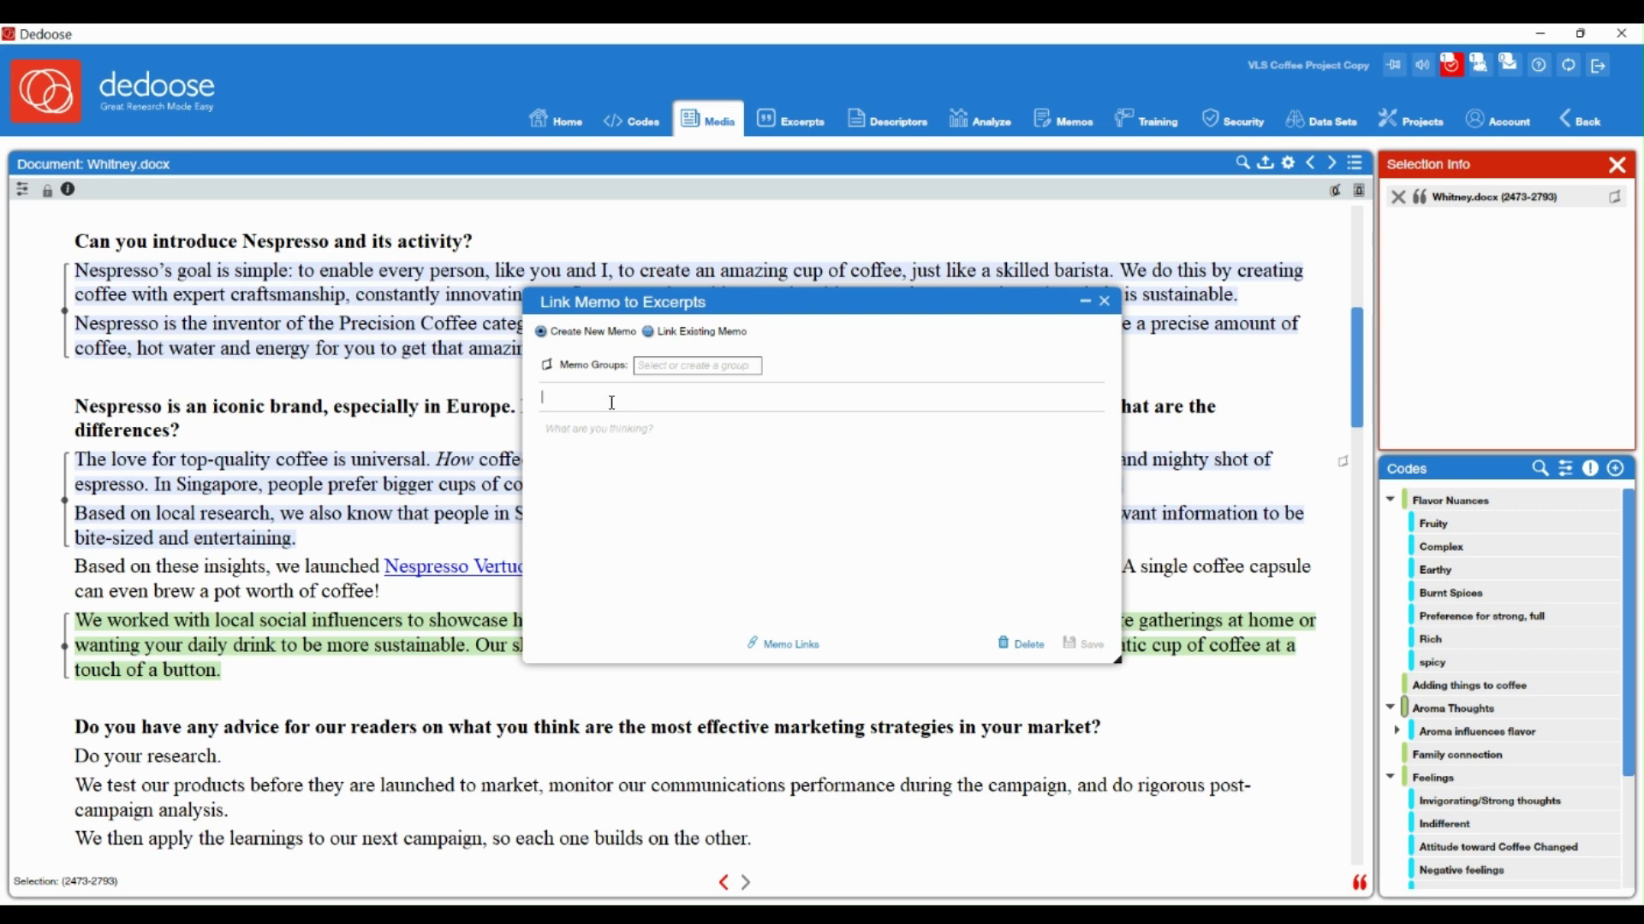
pyautogui.click(1105, 302)
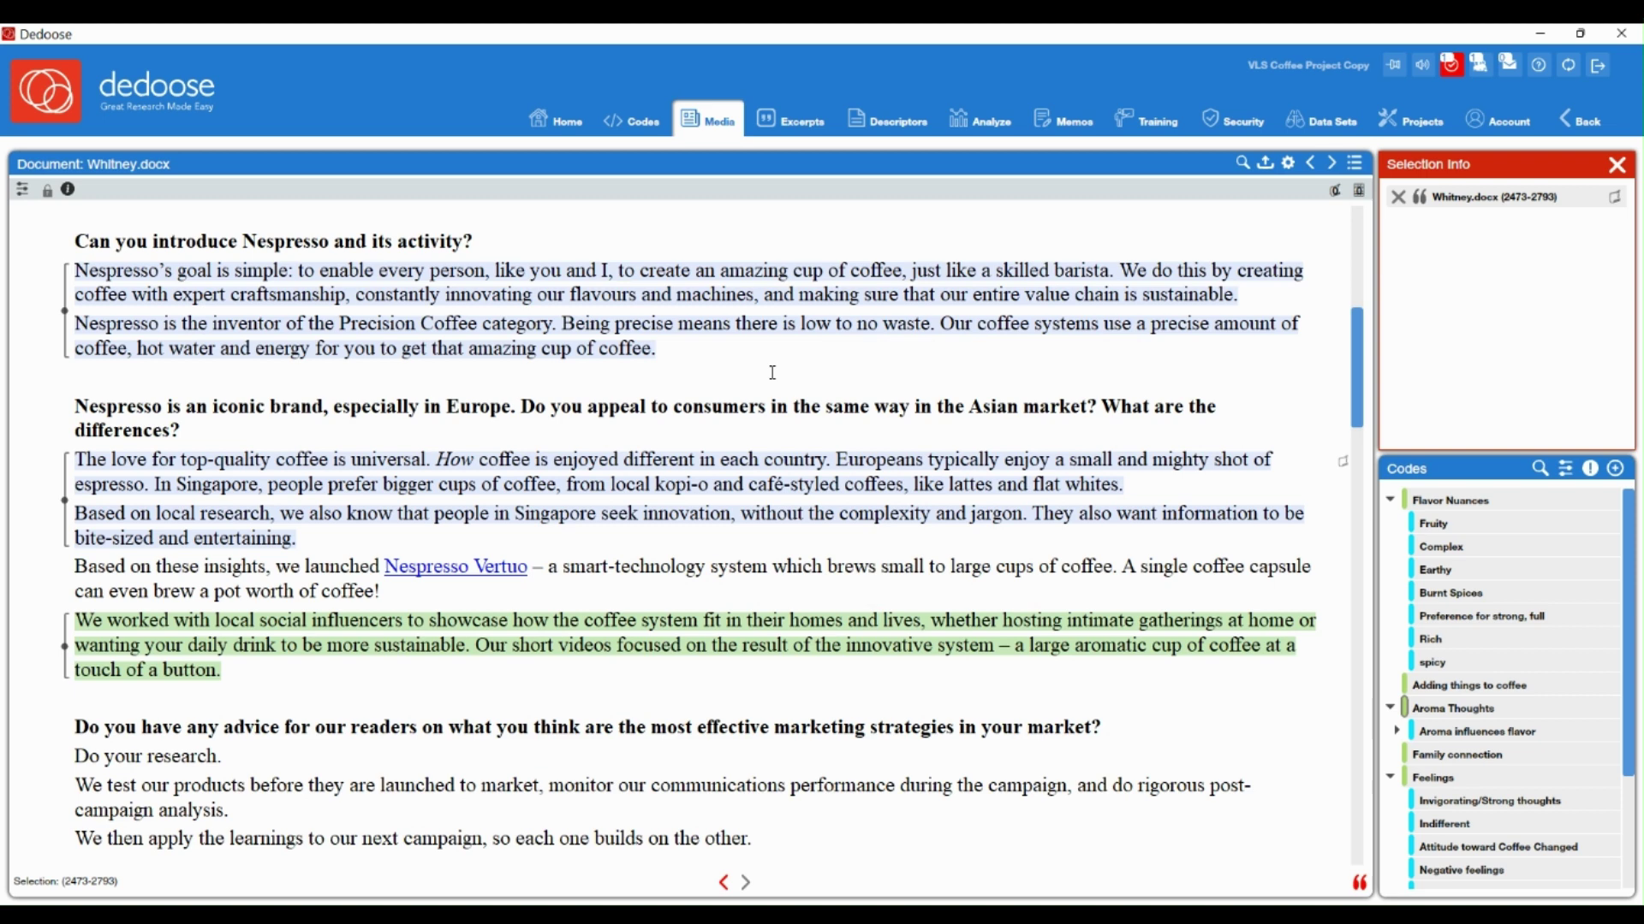
# - In the Codes workspace, open a new Link Memo to Code window for Flavor Thoughts
pyautogui.click(634, 121)
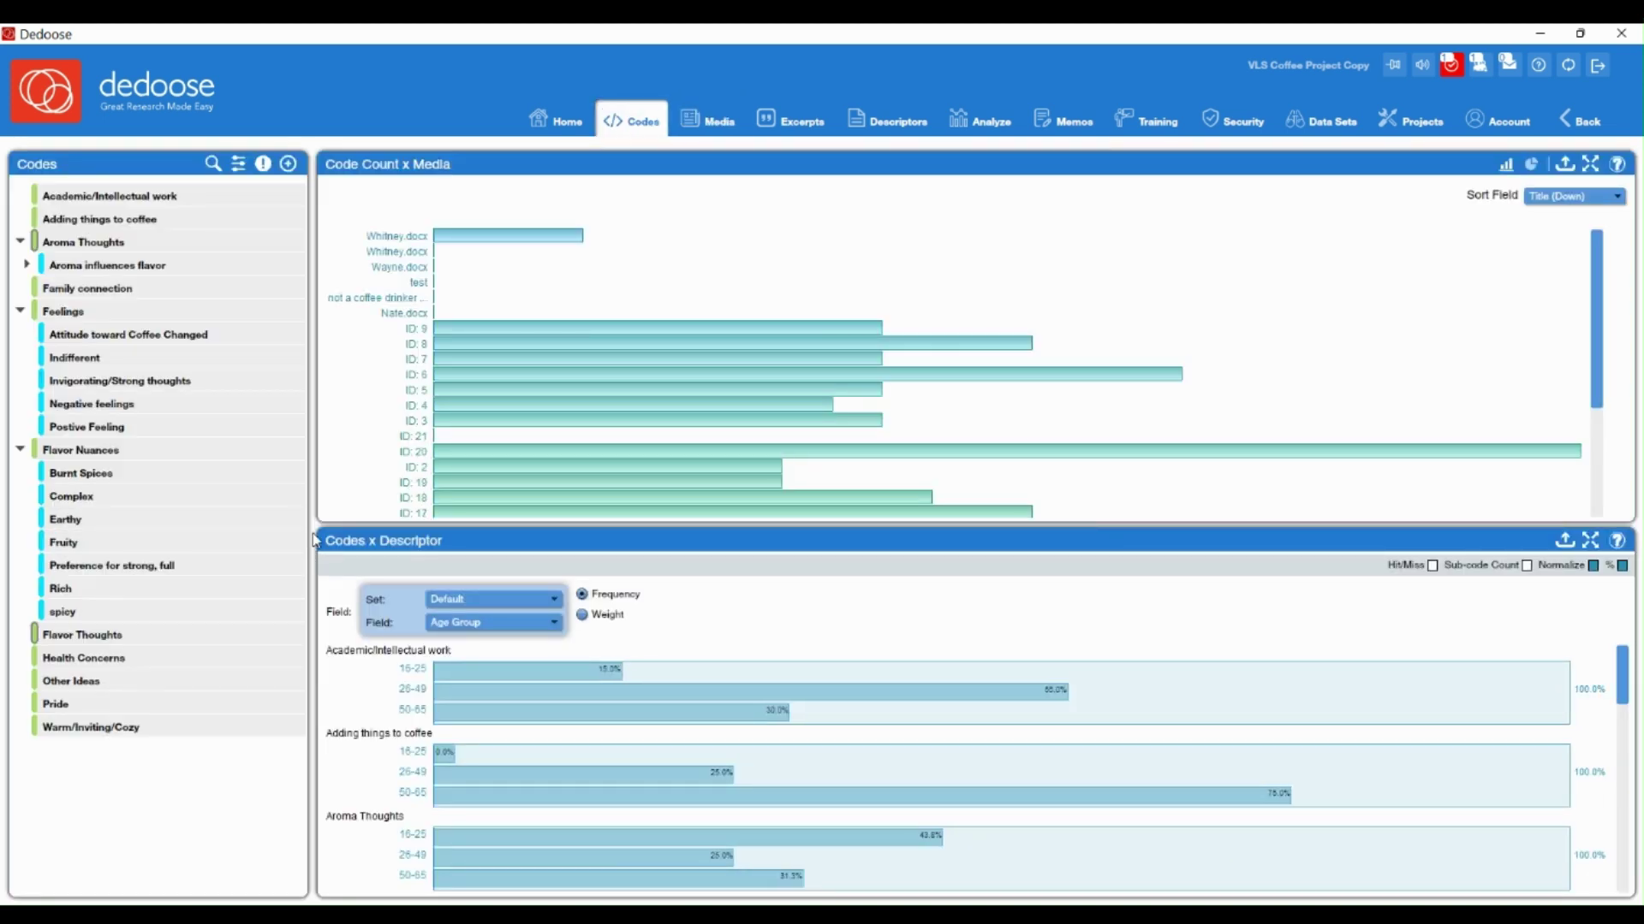
pyautogui.moveTo(206, 638)
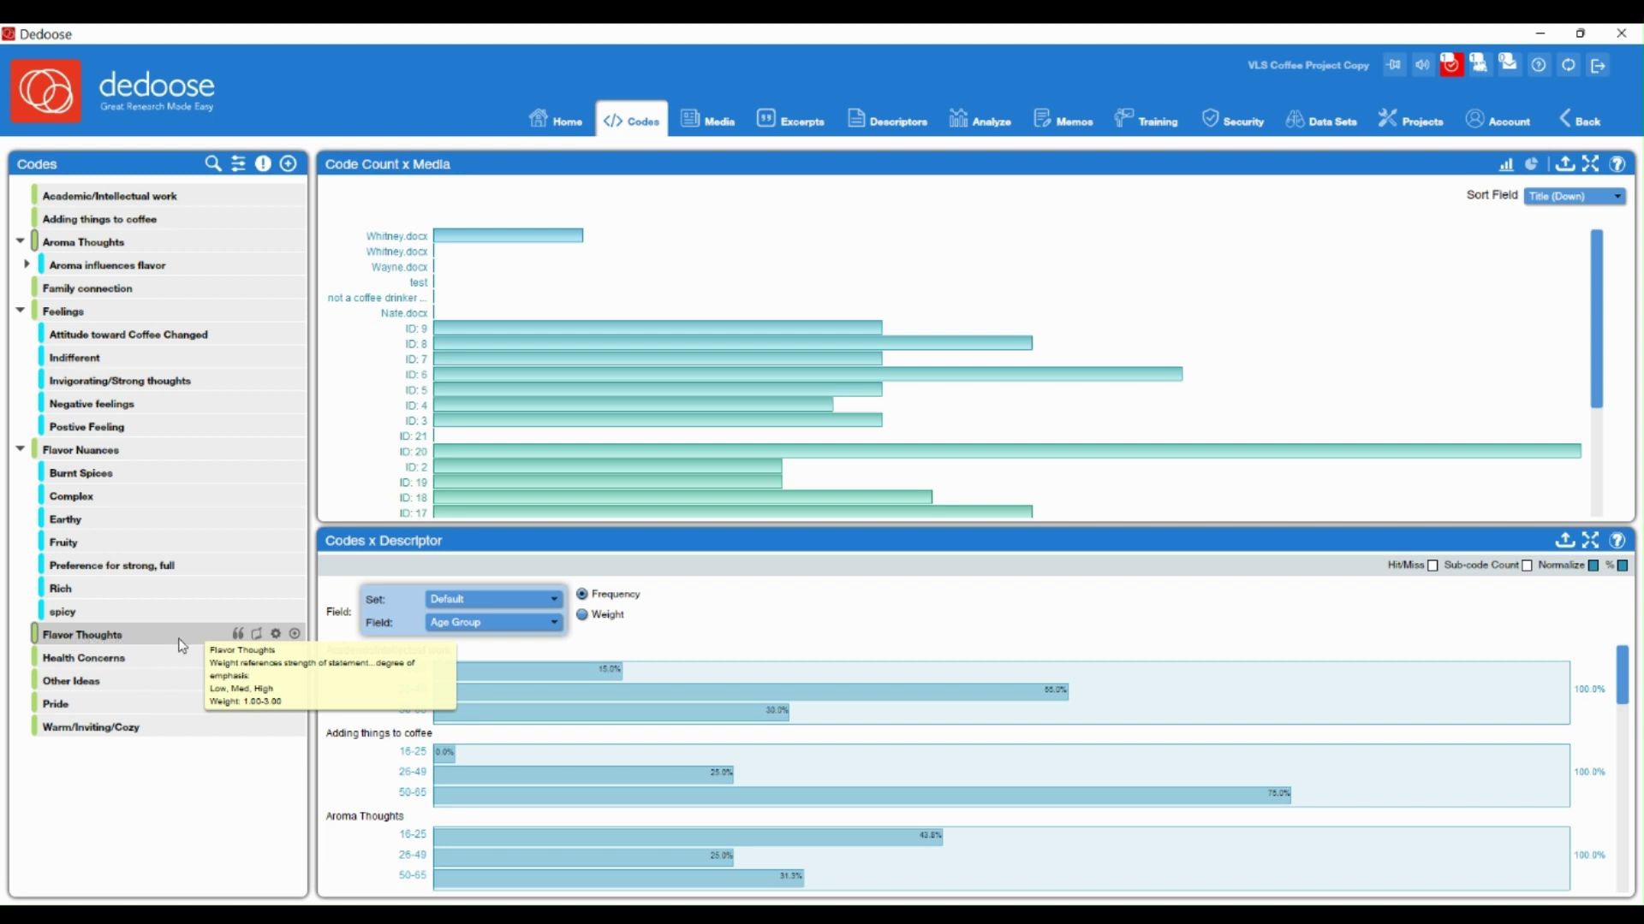
pyautogui.click(258, 638)
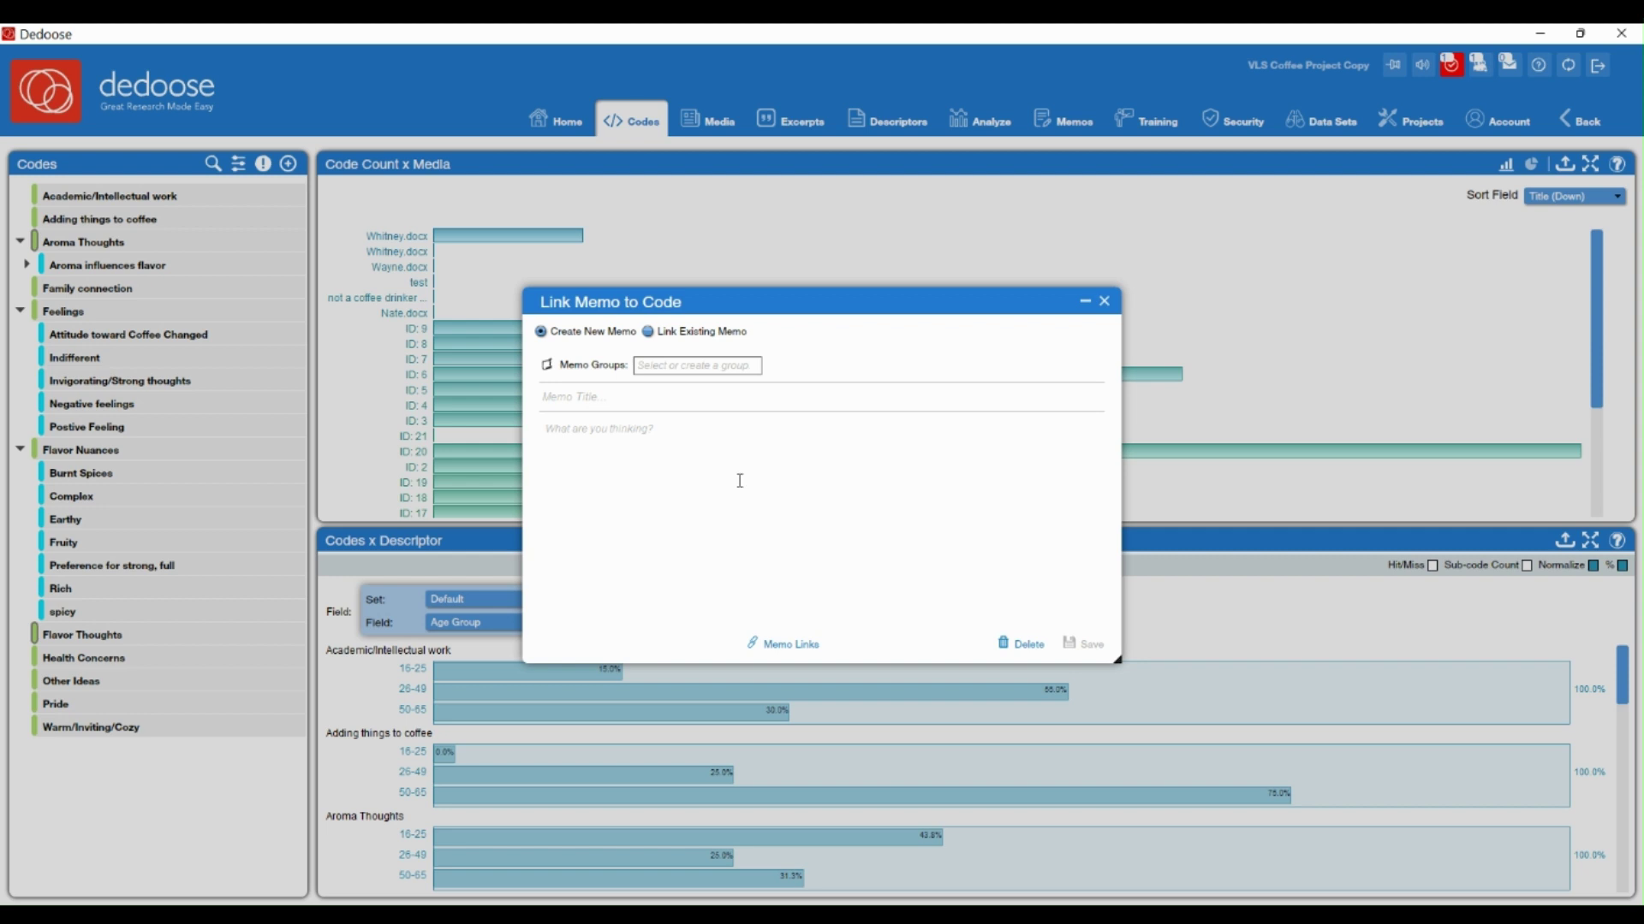
# - Save a Code development memo 'considering weighting this code' with body 'discuss with team' to Flavor Thoughts
pyautogui.click(697, 366)
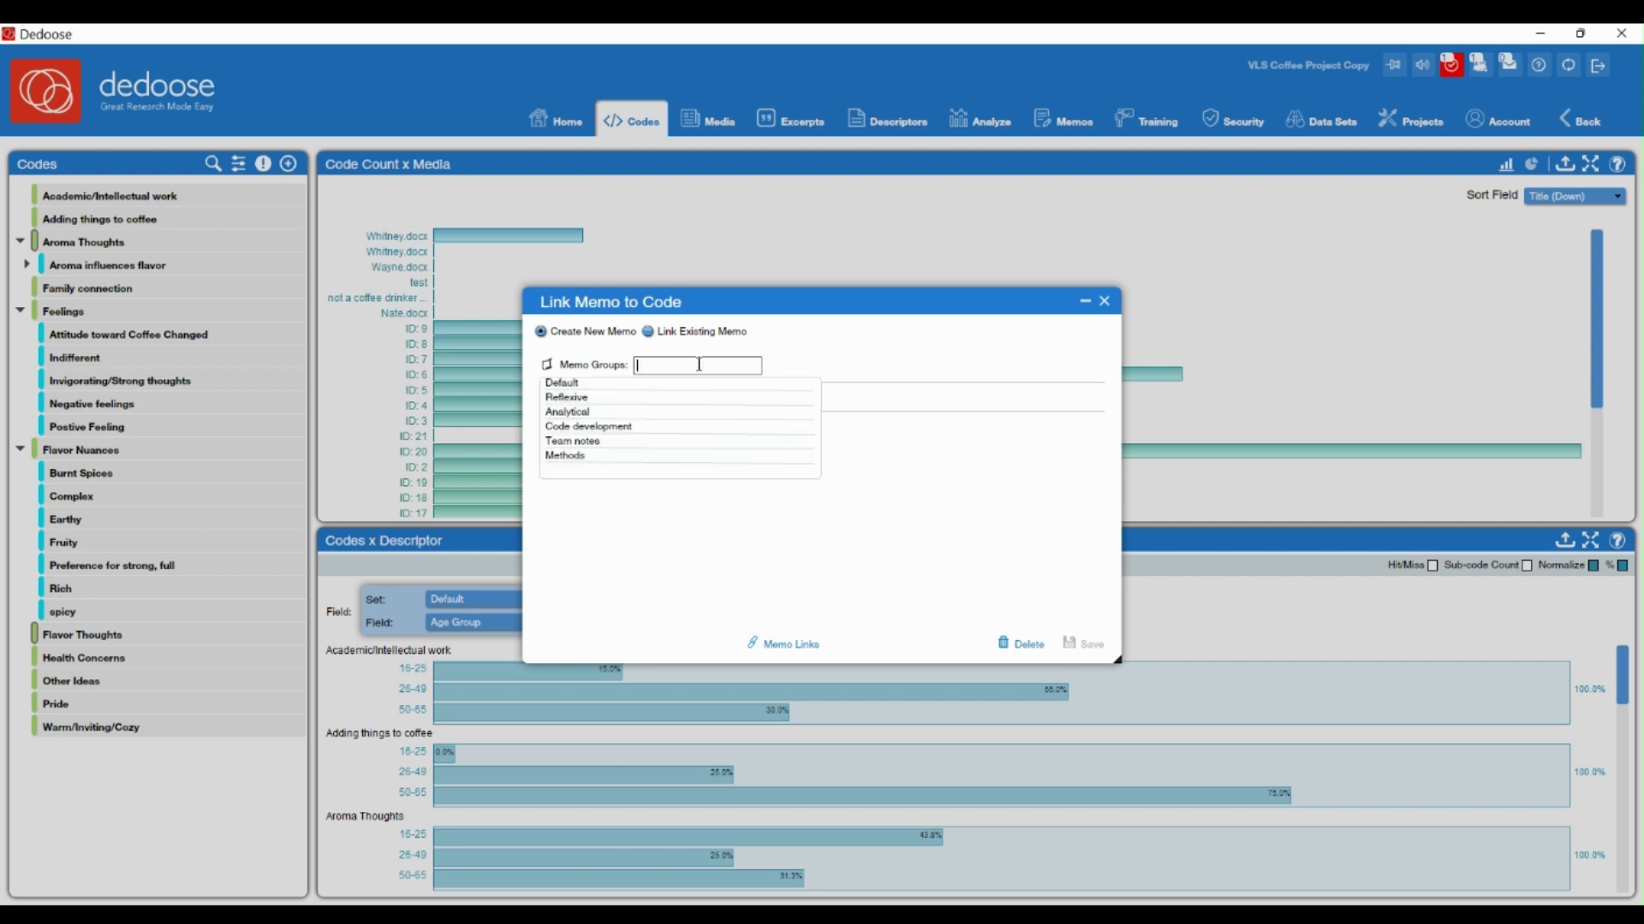
pyautogui.click(600, 427)
pyautogui.click(635, 399)
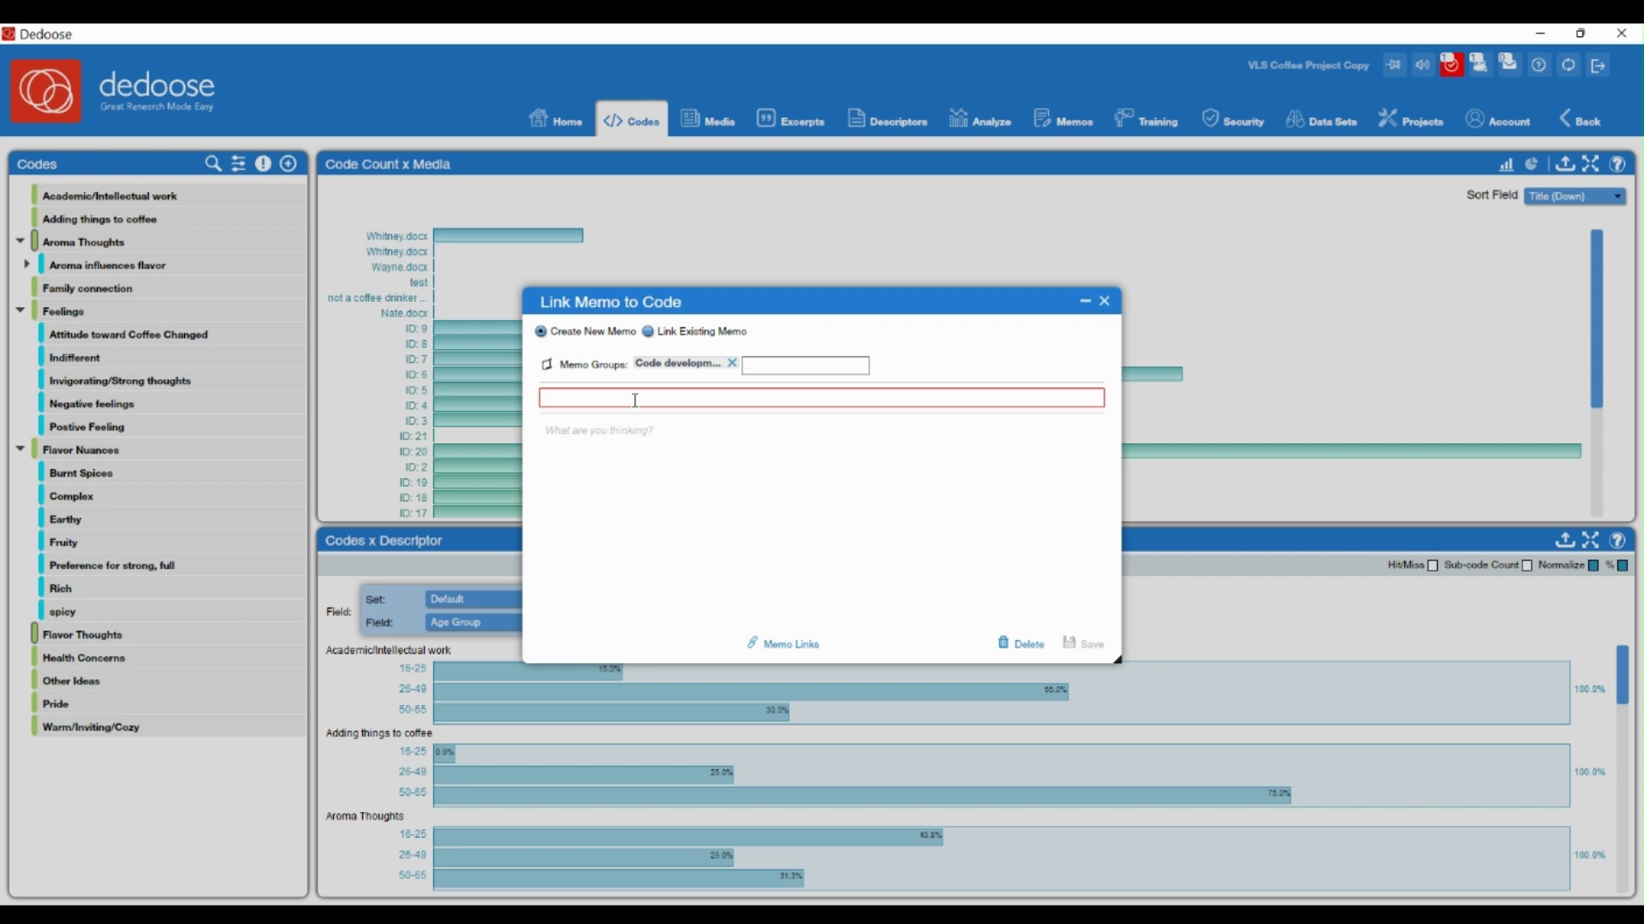
pyautogui.write('considering weighting this code')
pyautogui.press('Tab')
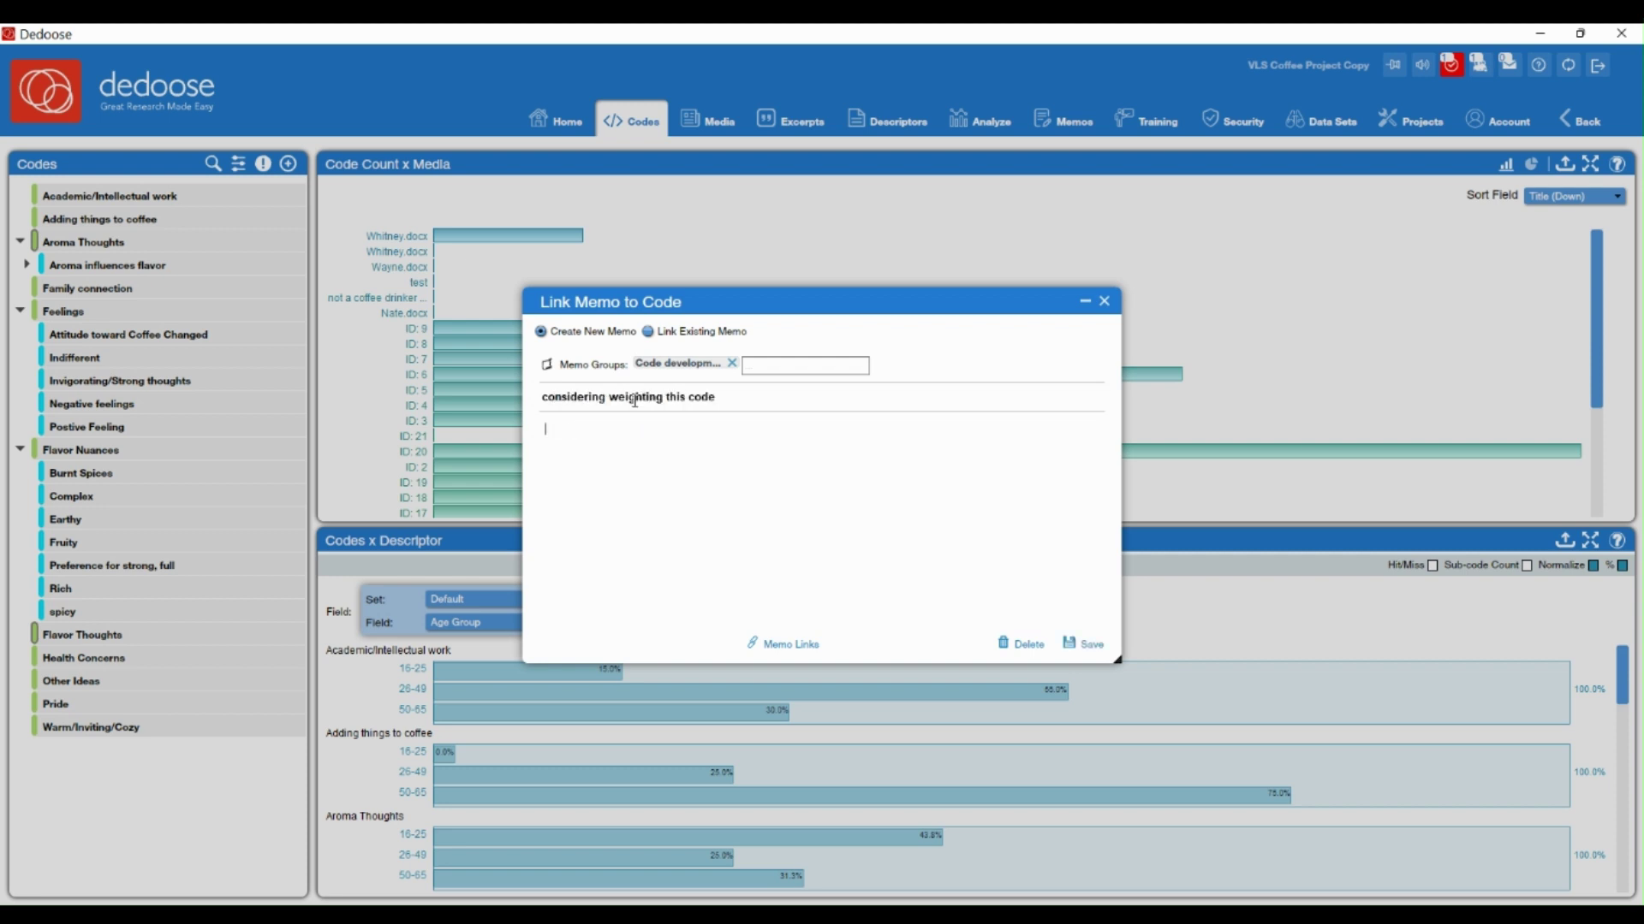
pyautogui.write('discuss with team')
pyautogui.click(1091, 647)
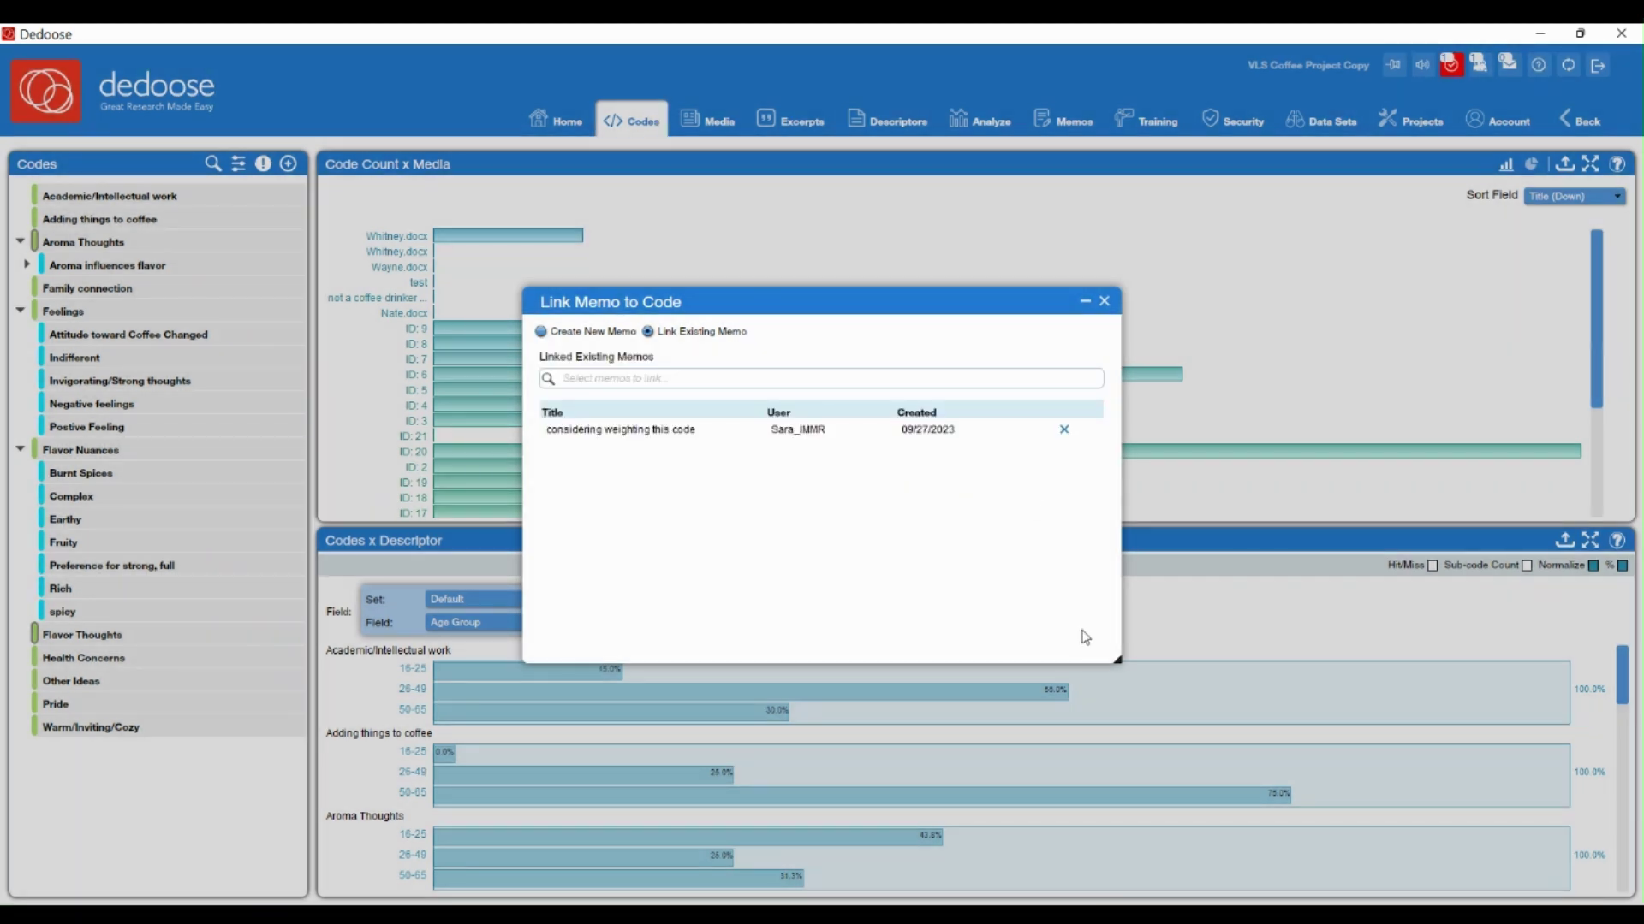
pyautogui.click(1105, 303)
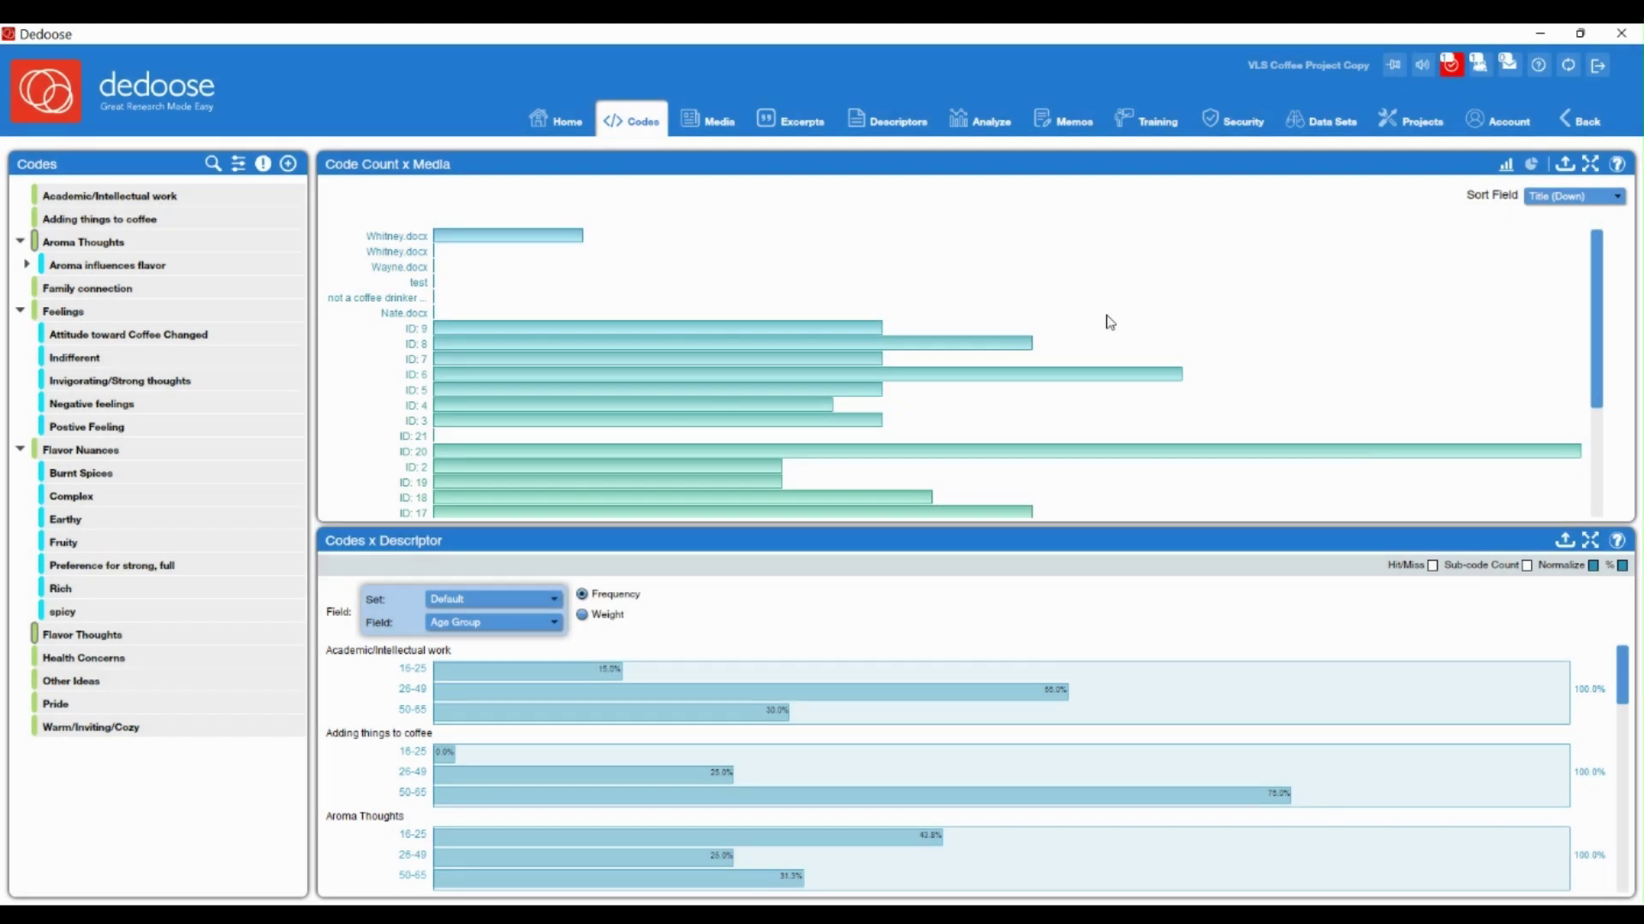
# - In Media, widen and re-toggle the Memos column, then start a memo for document ID: 2
pyautogui.click(713, 133)
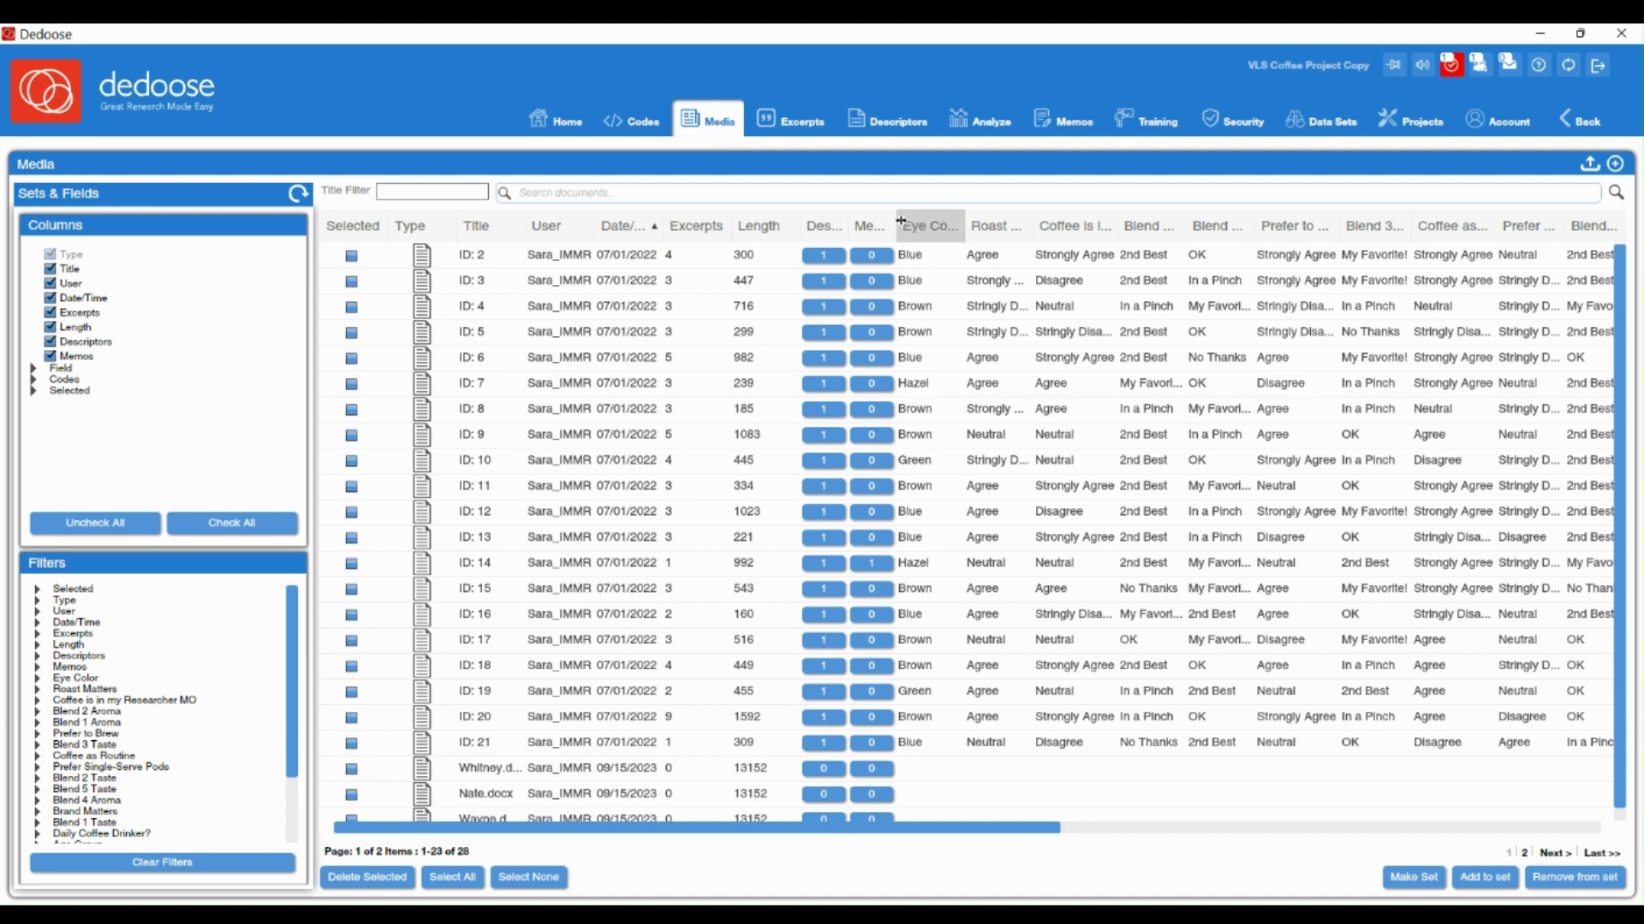
pyautogui.moveTo(899, 220); pyautogui.dragTo(990, 225)
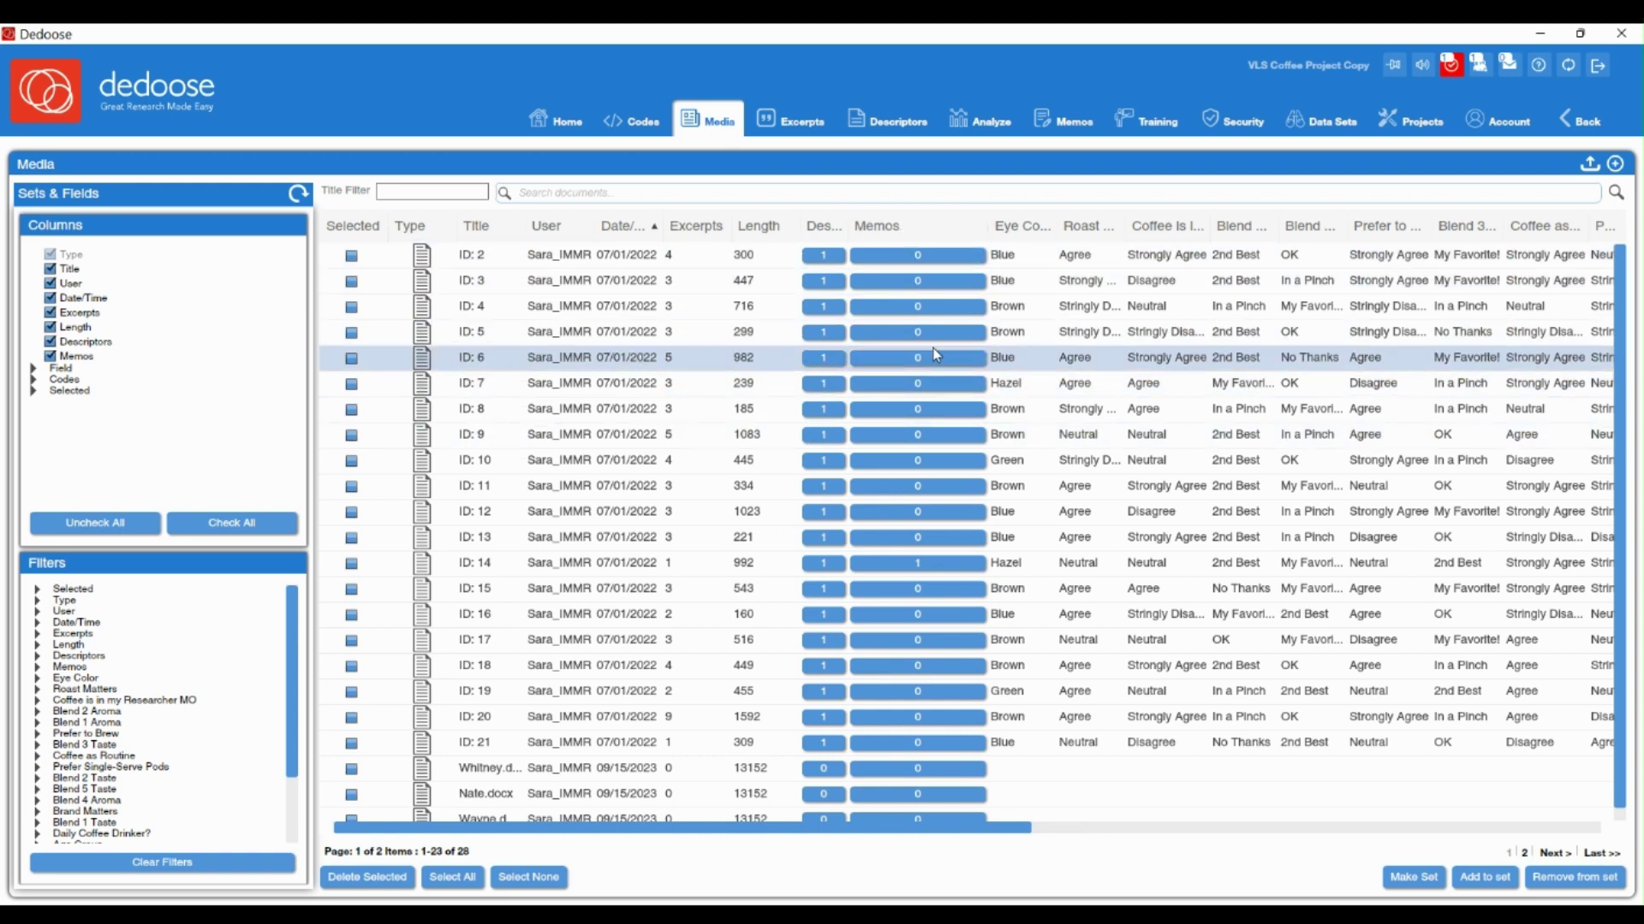
pyautogui.click(50, 357)
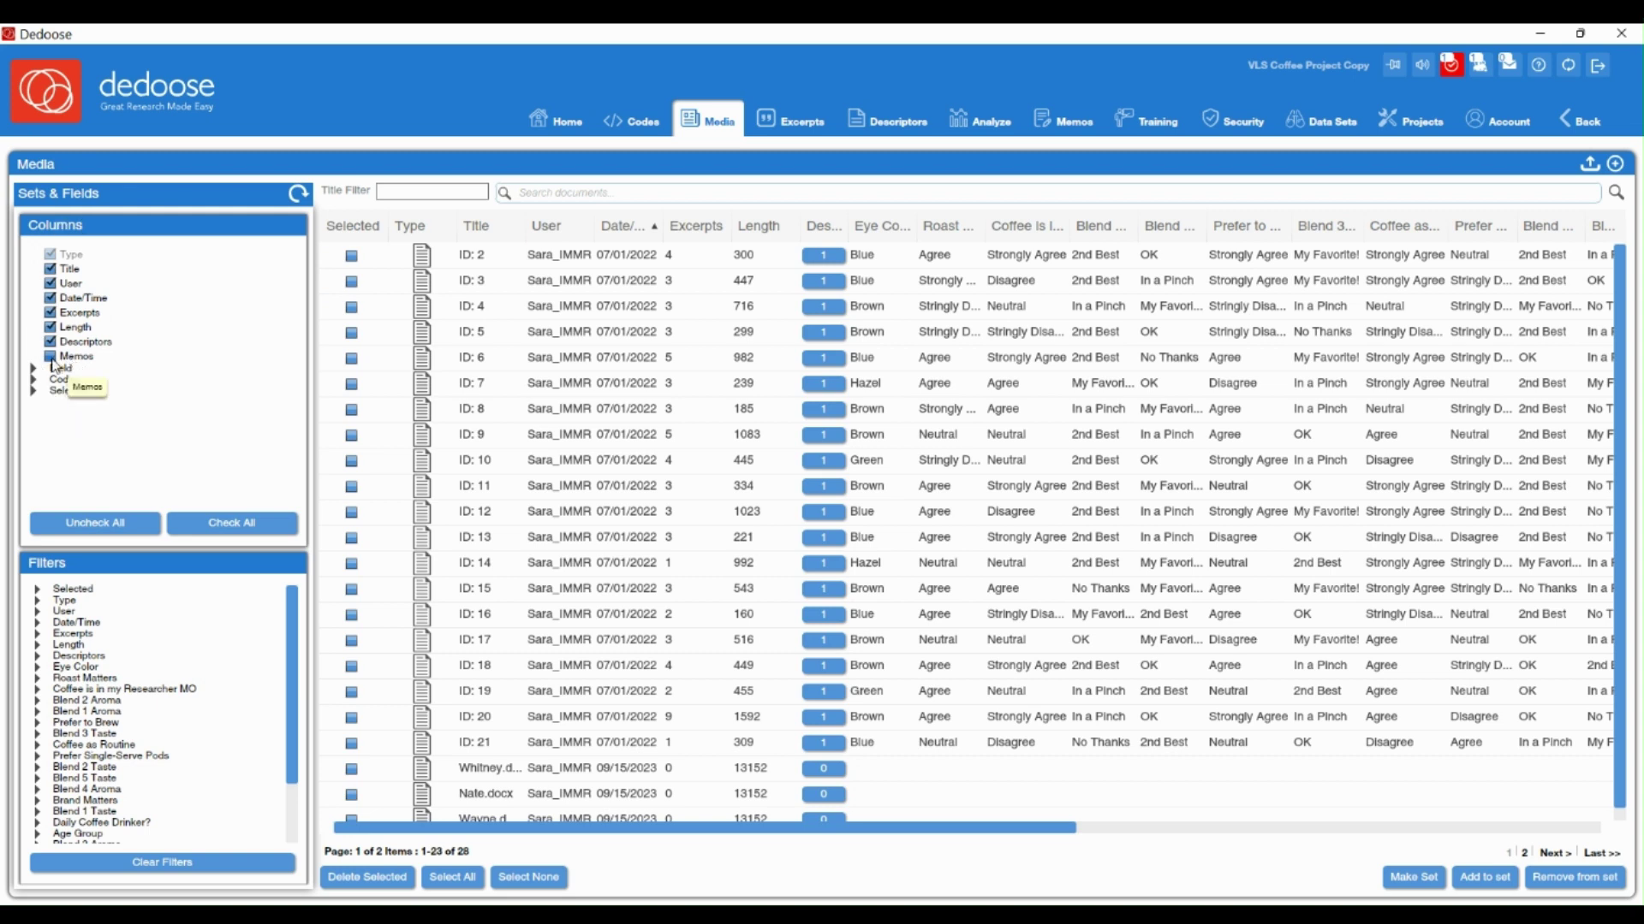
pyautogui.click(49, 357)
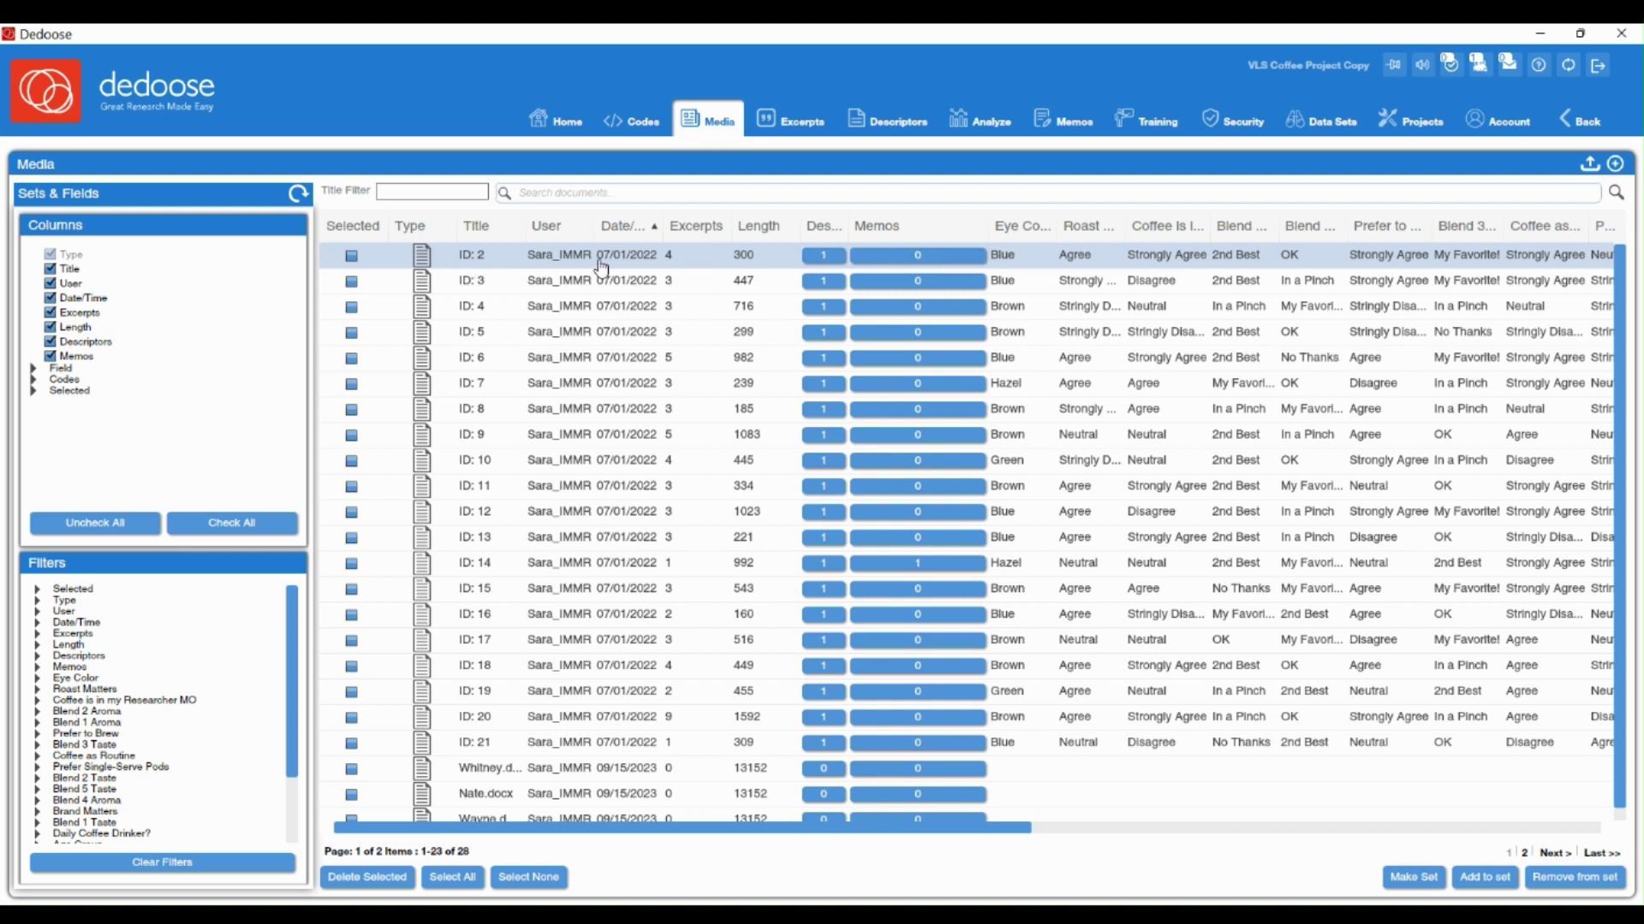
pyautogui.click(945, 259)
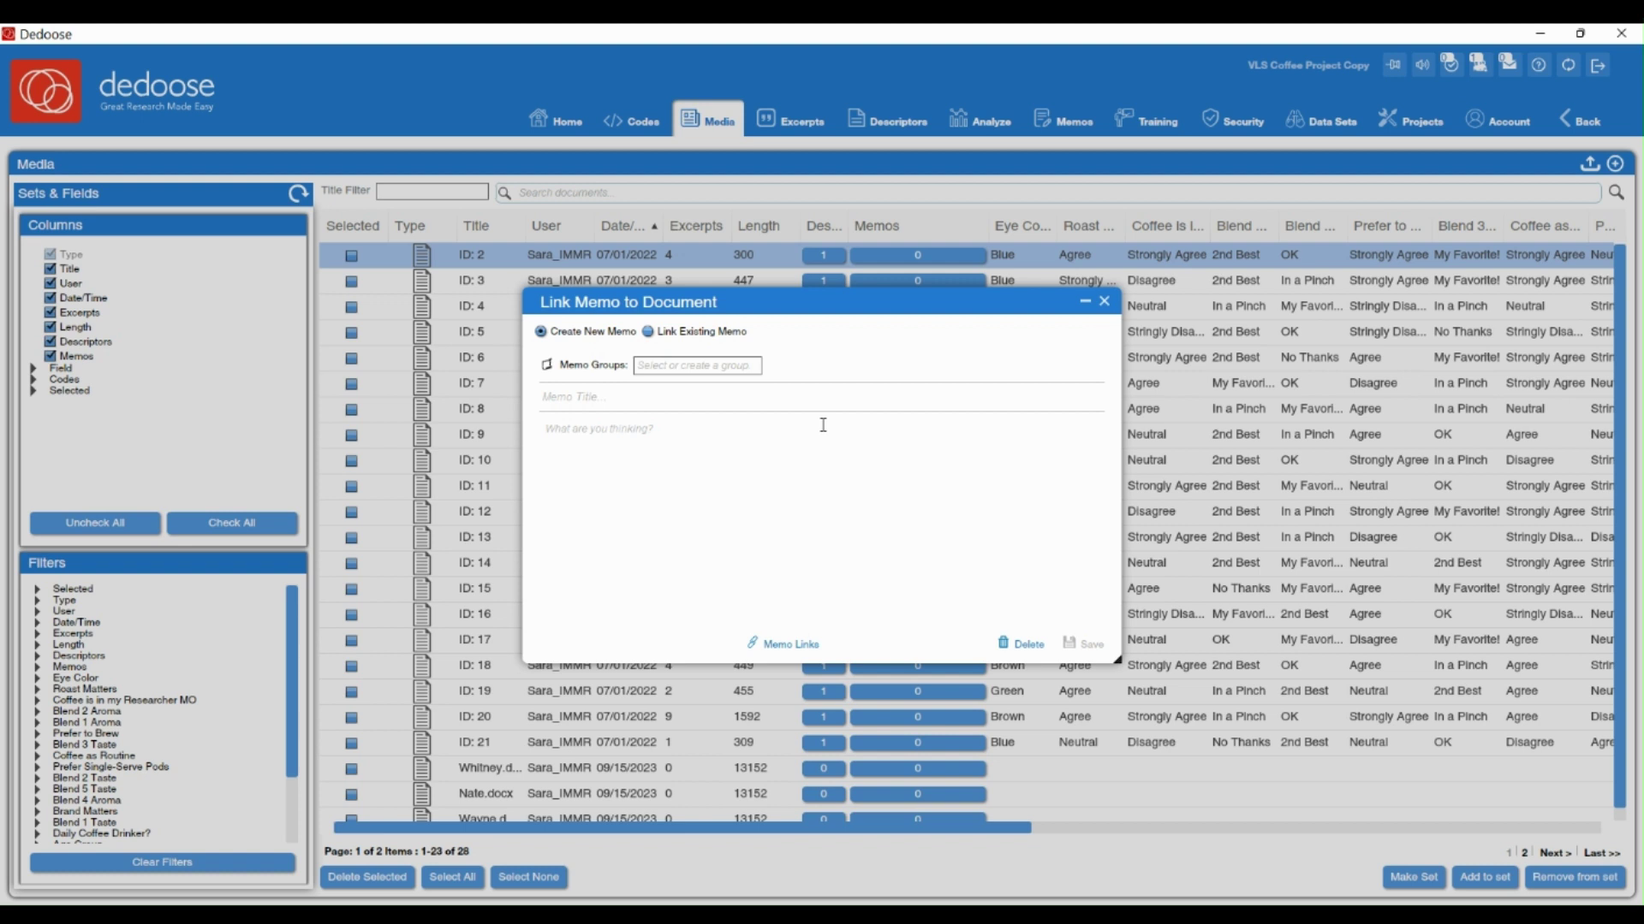
# - Save a Reflexive memo titled 'reflexive memo' about the document as a whole to ID: 2
pyautogui.click(738, 368)
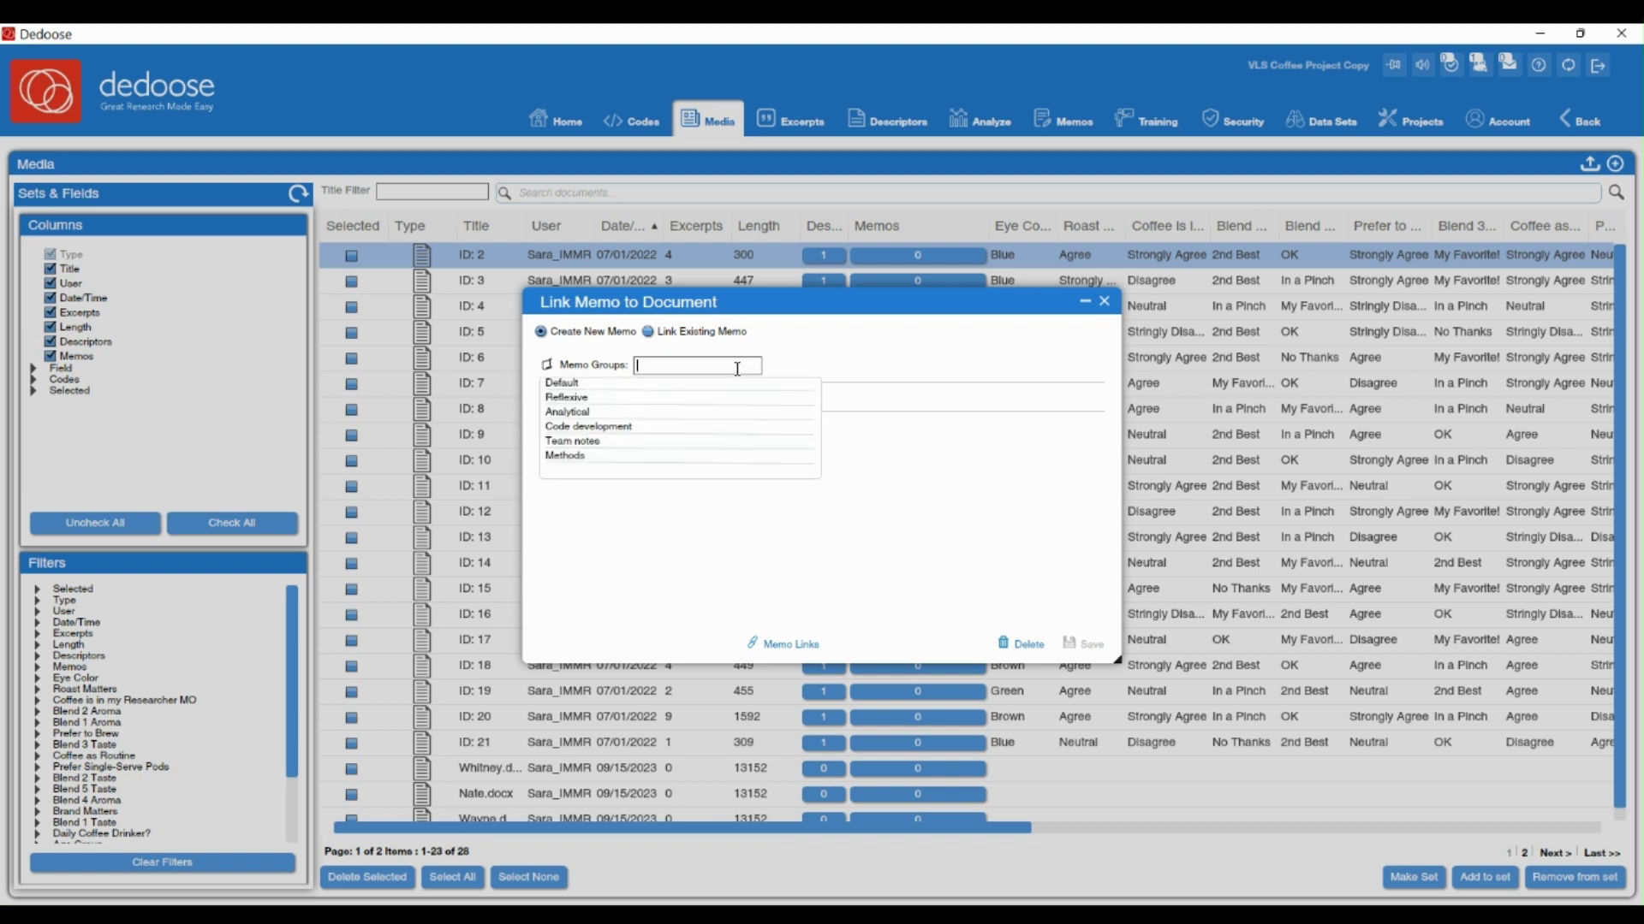
pyautogui.click(642, 398)
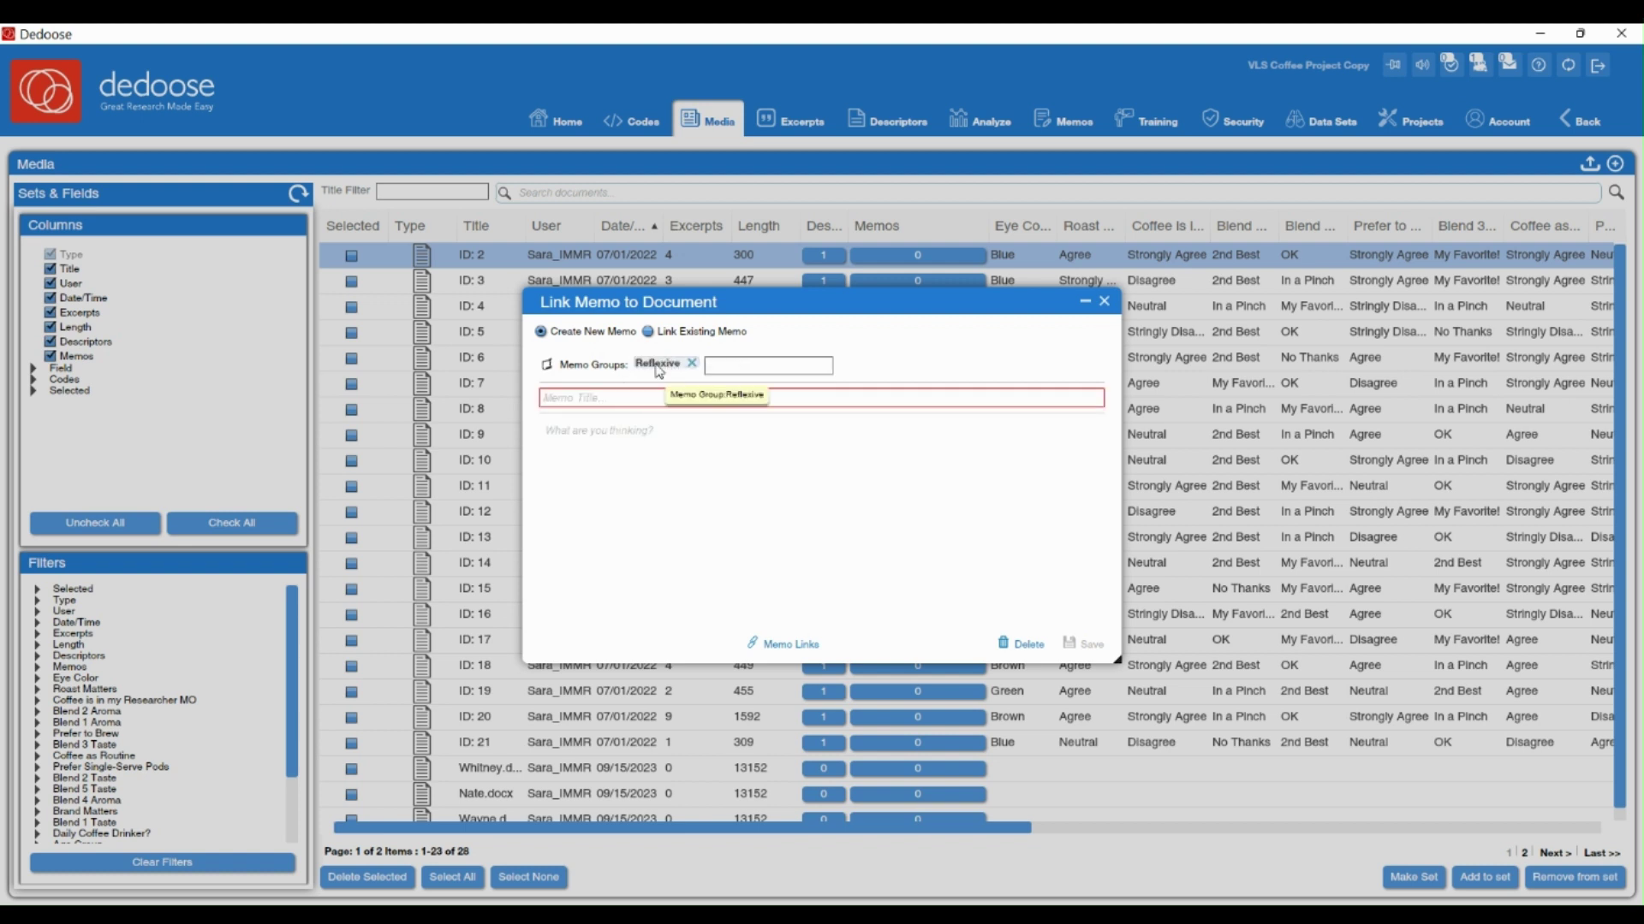
pyautogui.click(656, 399)
pyautogui.write('reflexive memo')
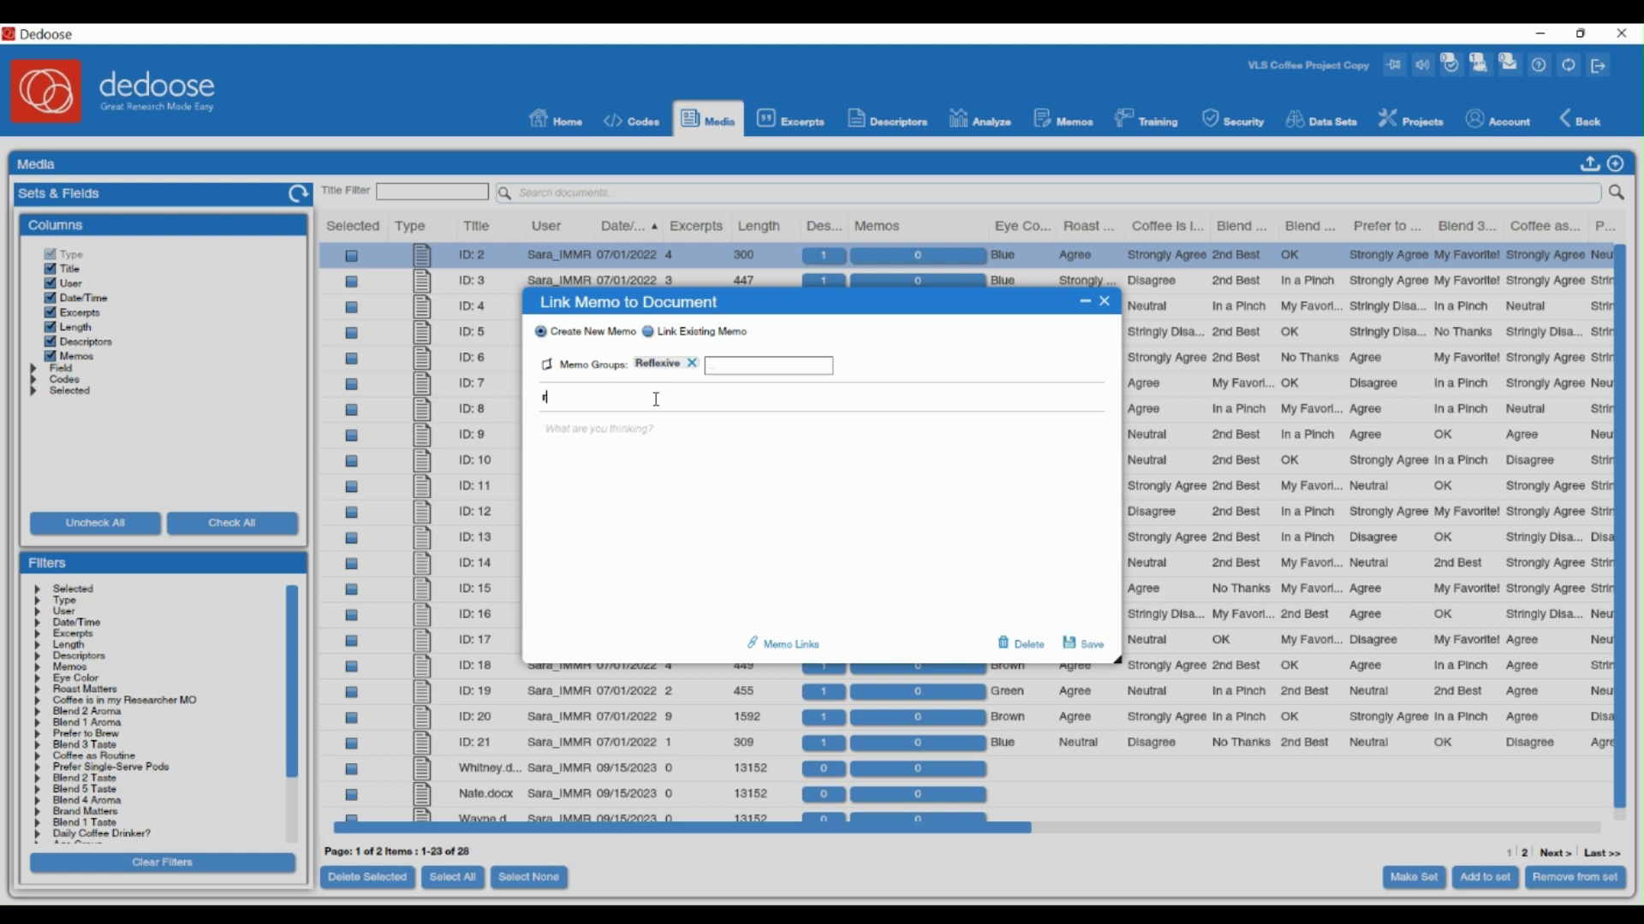
pyautogui.press('Tab')
pyautogui.write('thoughts on this document is about')
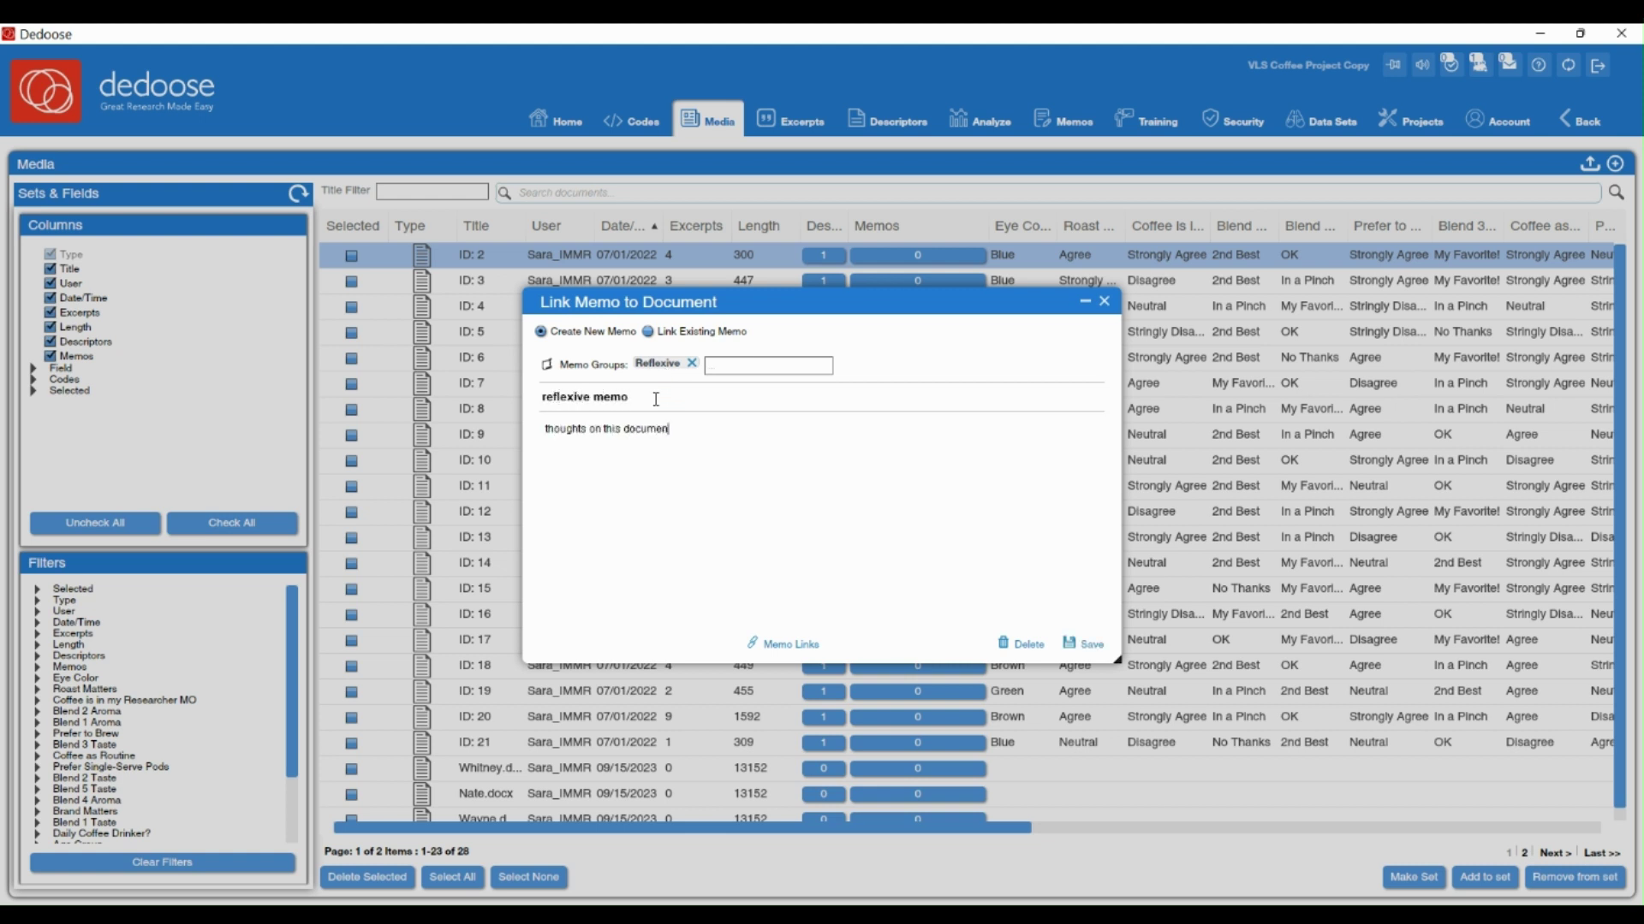
pyautogui.hotkey('ctrl', 'BackSpace')
pyautogui.hotkey('ctrl', 'BackSpace')
pyautogui.hotkey('ctrl', 'BackSpace')
pyautogui.write('document as a whole')
pyautogui.click(1085, 644)
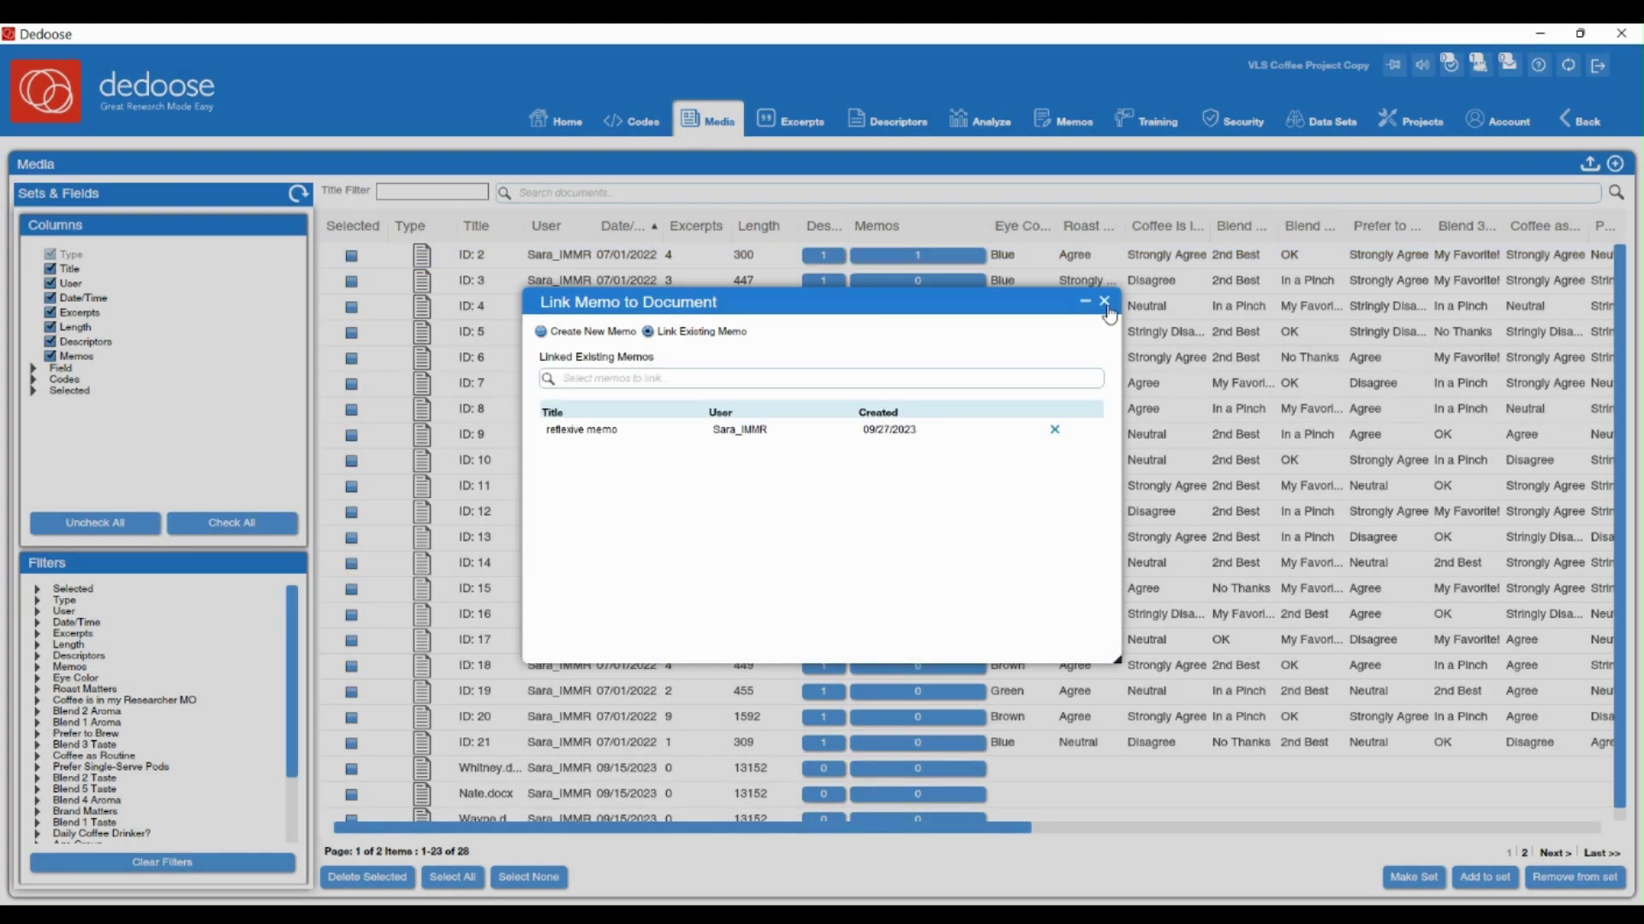
pyautogui.click(1104, 301)
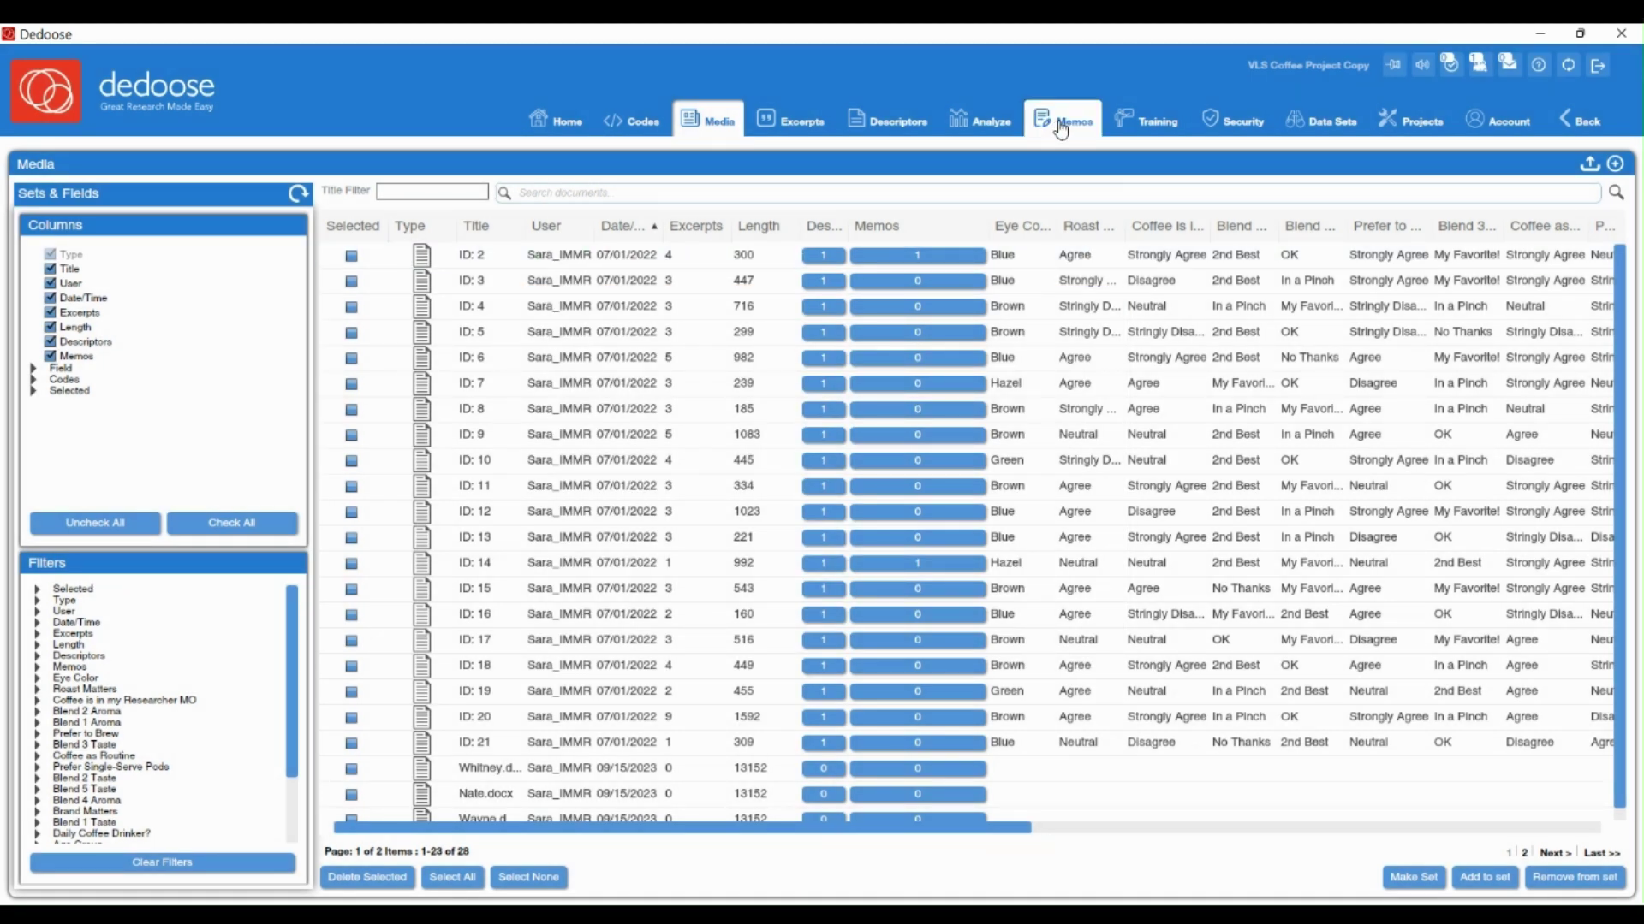
# - Show all 9 memos in the Memos workspace as a list, with the cursor in Search Memos
pyautogui.click(1061, 129)
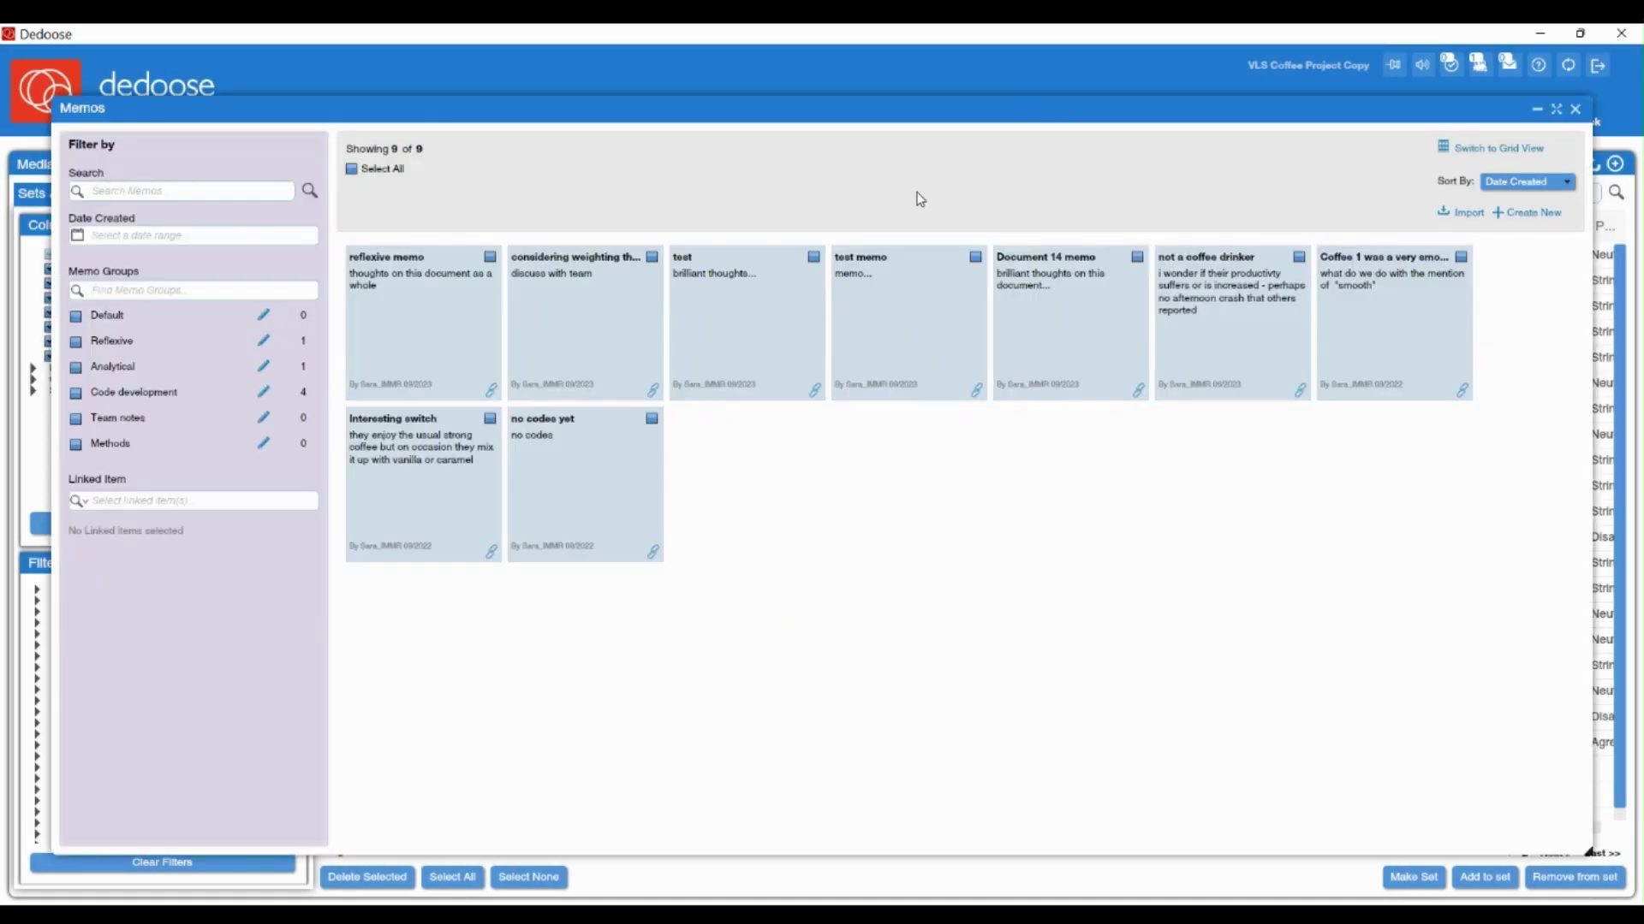
pyautogui.click(1493, 152)
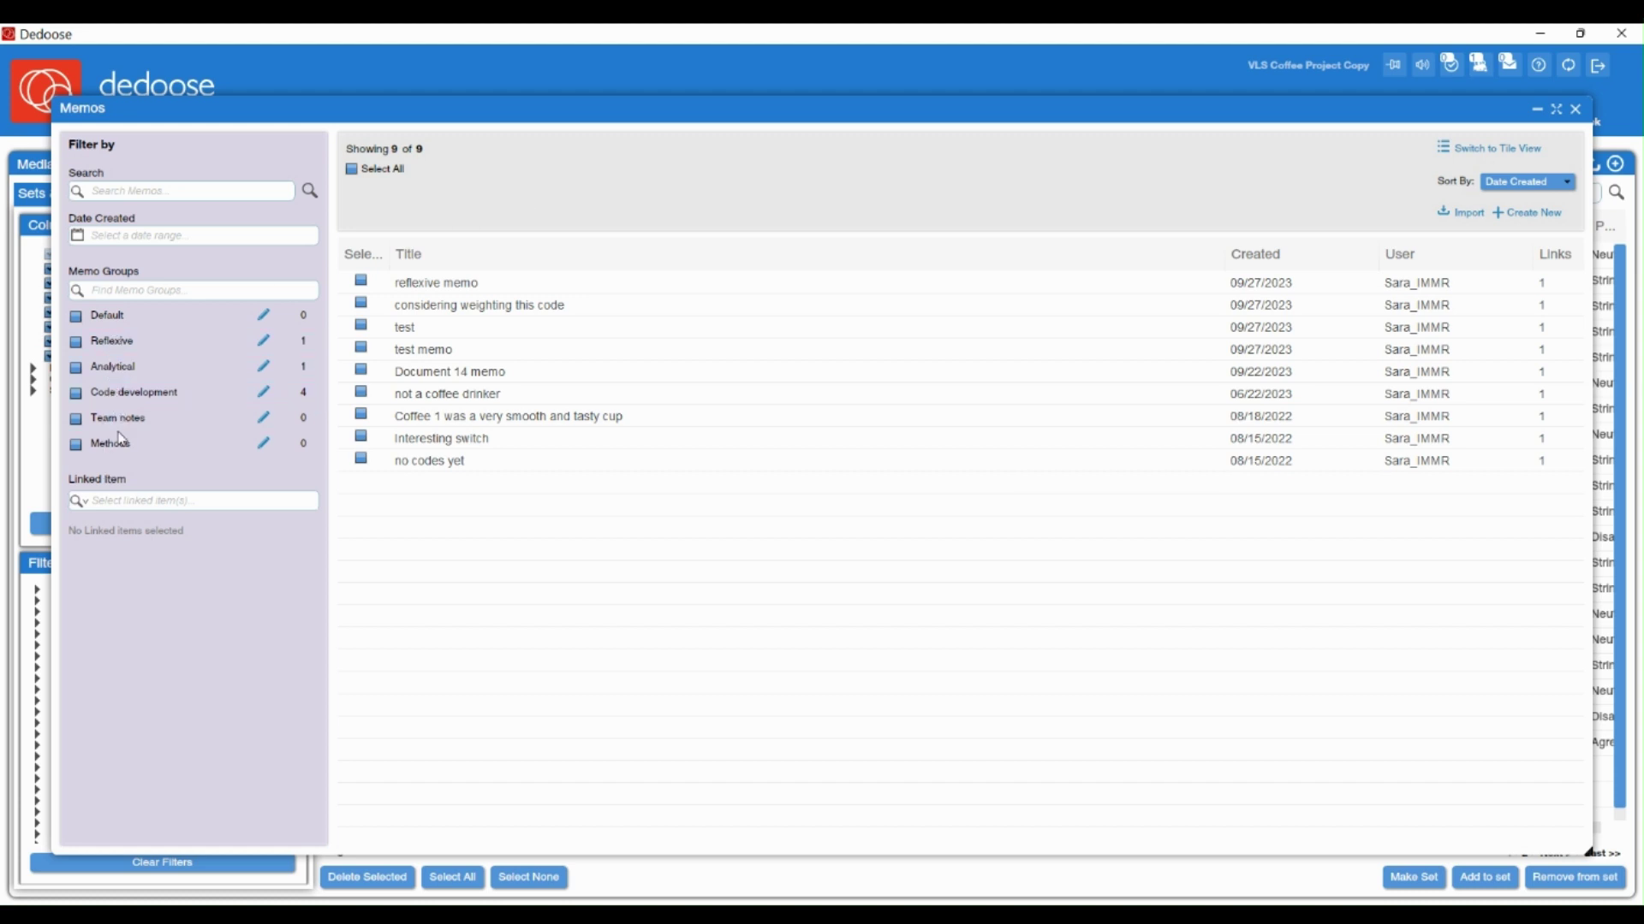
pyautogui.click(147, 193)
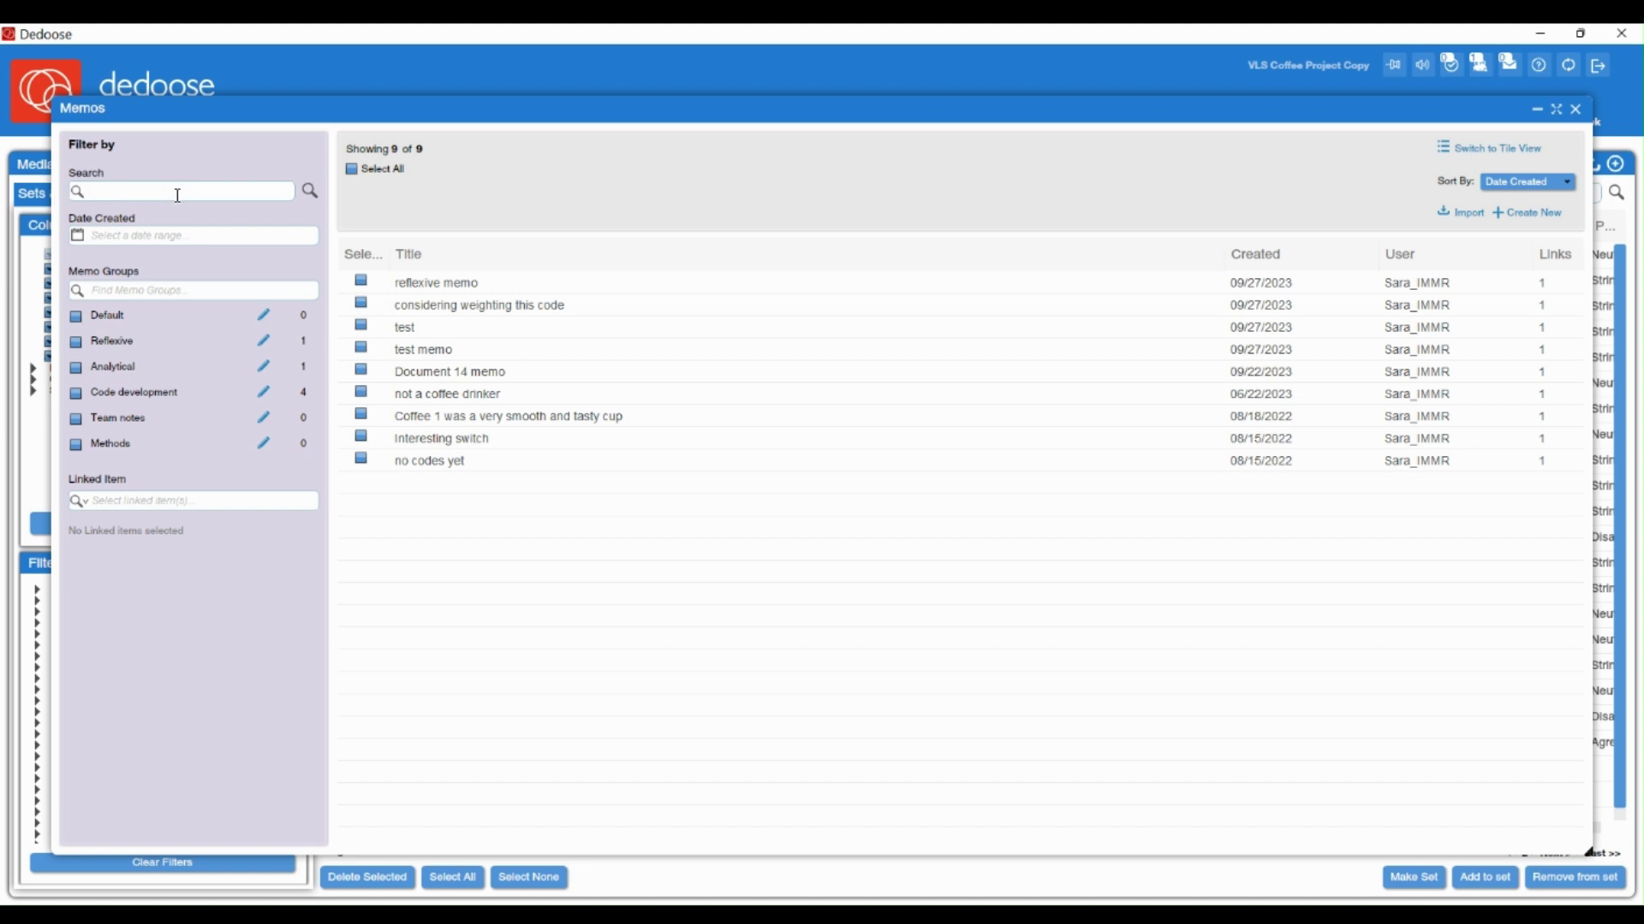